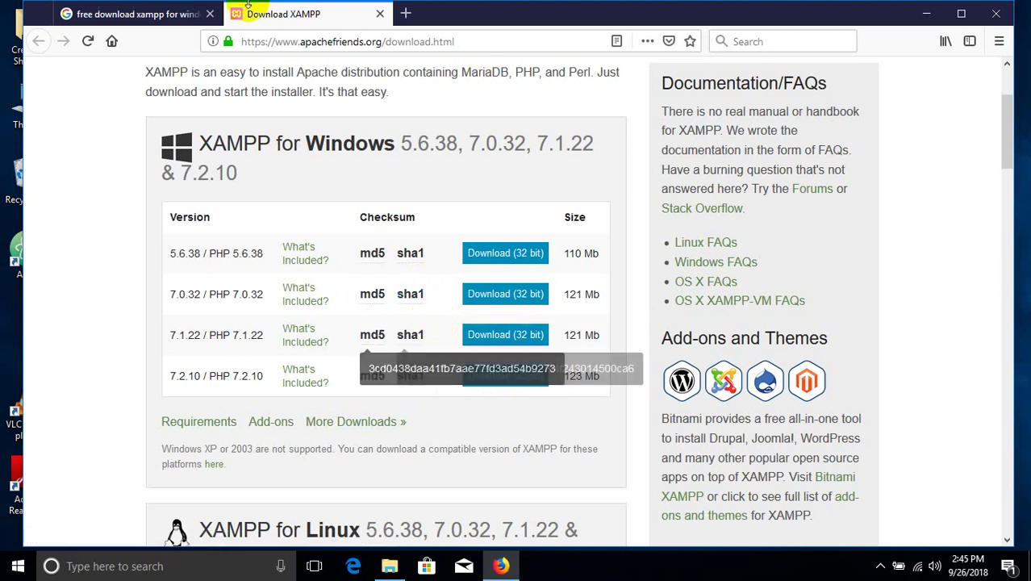
- Show the Google results for the XAMPP download, and minimize the browser to reveal the desktop
left_click(155, 21)
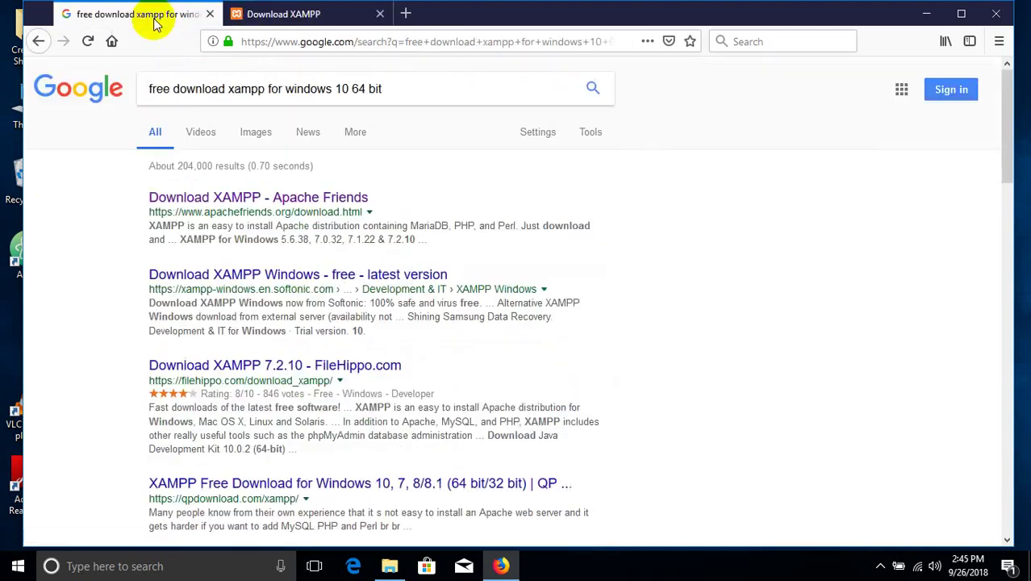
left_click(498, 567)
left_click(499, 566)
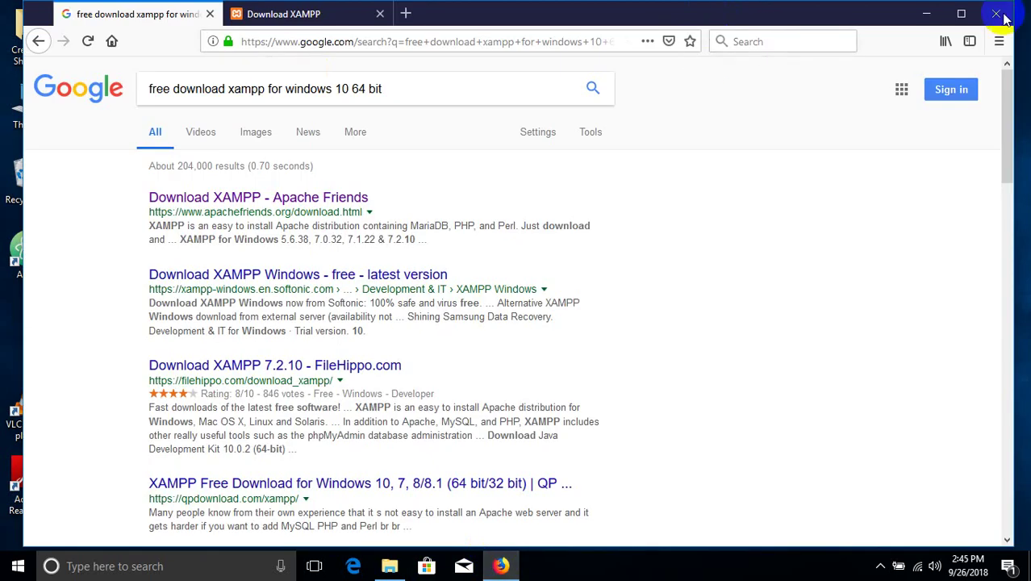
left_click(926, 15)
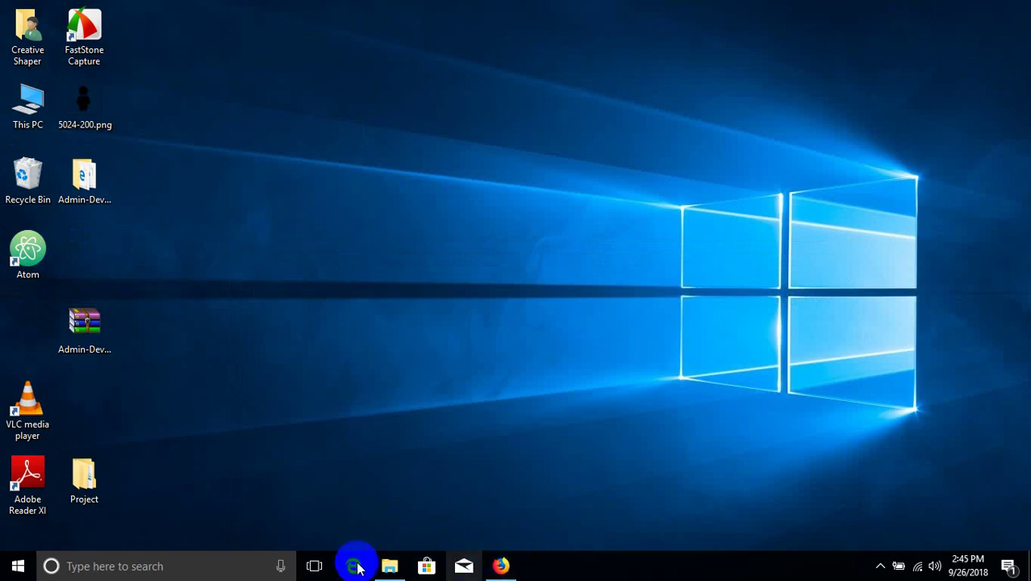
- Find XAMPP Control Panel by searching for "xam", launch it, and refresh the desktop
left_click(16, 566)
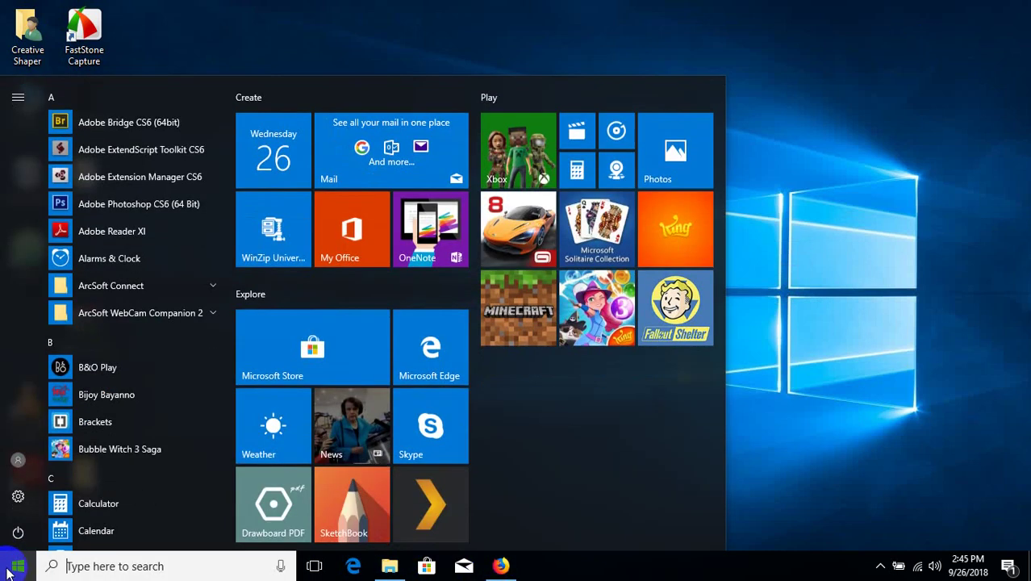
type("xam")
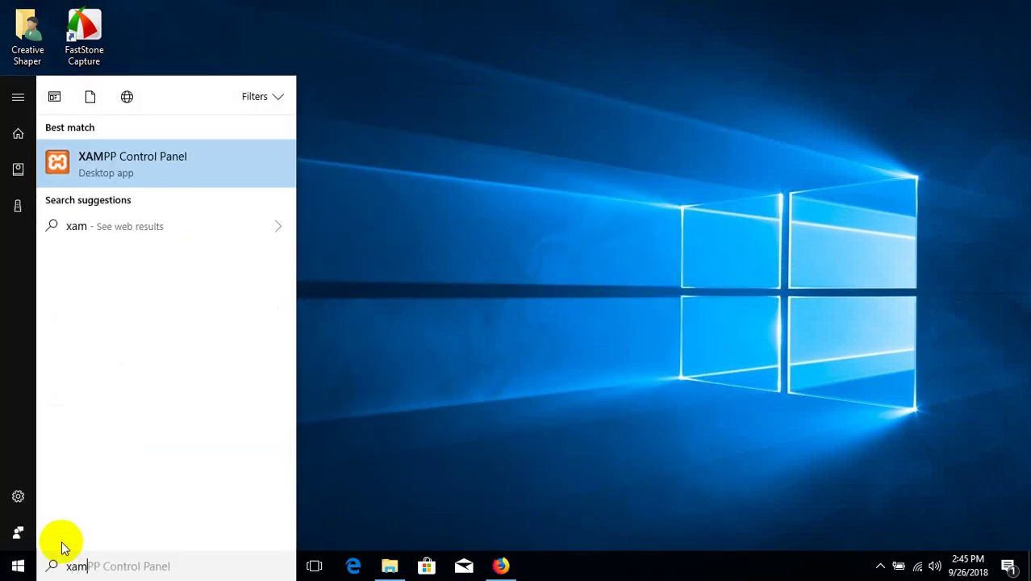
left_click(168, 155)
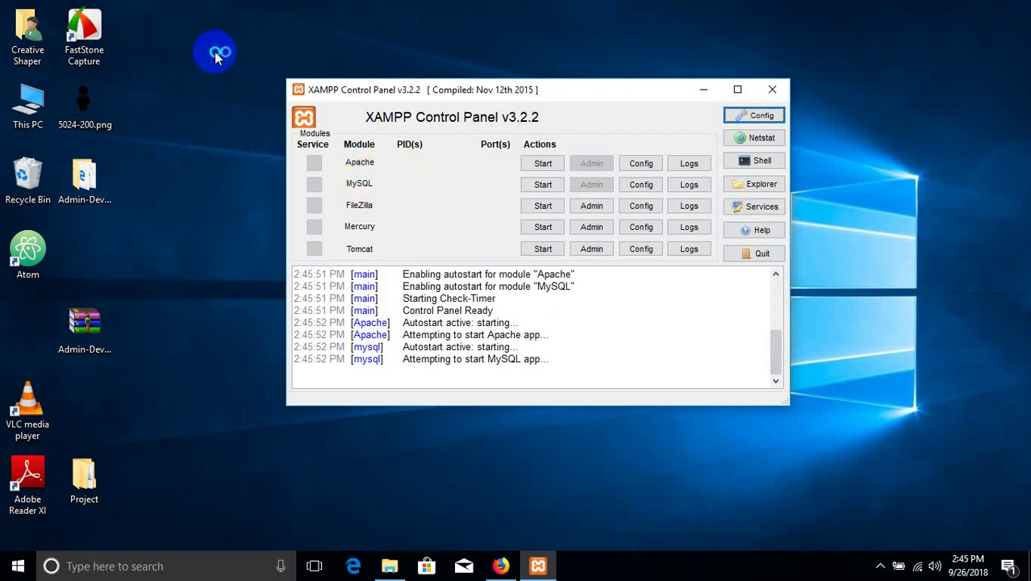
right_click(216, 55)
left_click(243, 95)
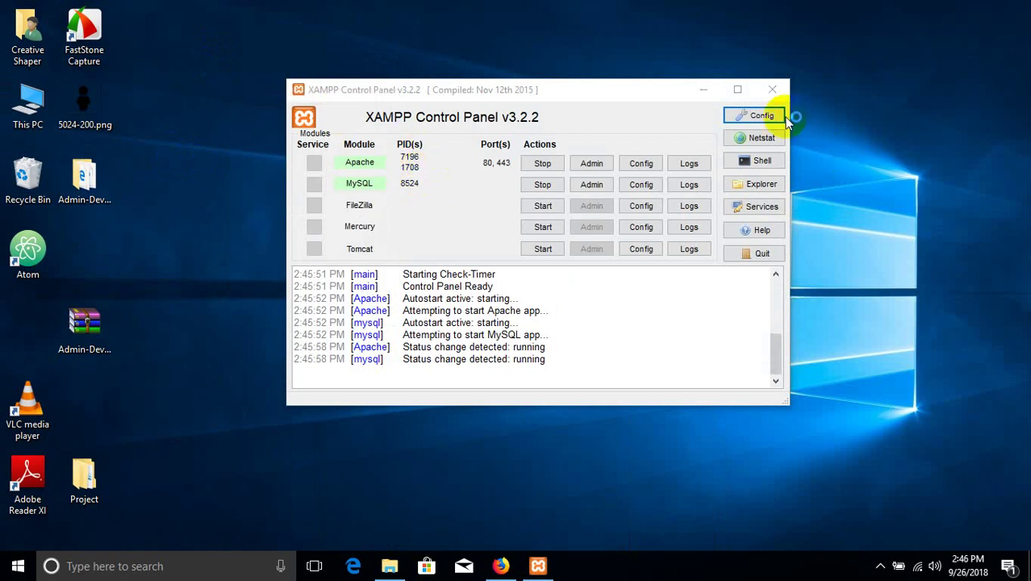
- Save the control panel configuration with Apache and MySQL set to autostart, and stop and restart both modules
left_click(747, 116)
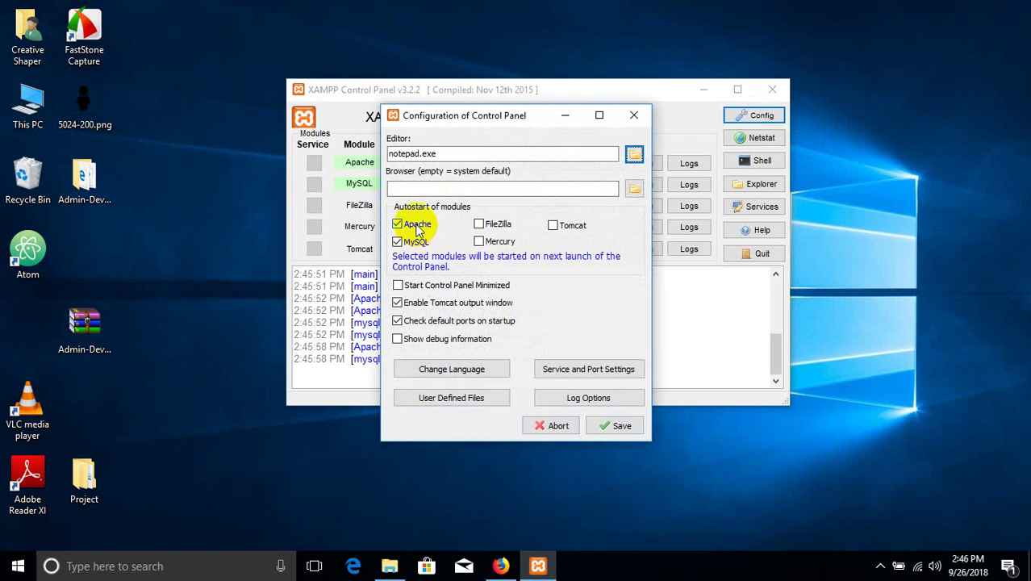
left_click(611, 425)
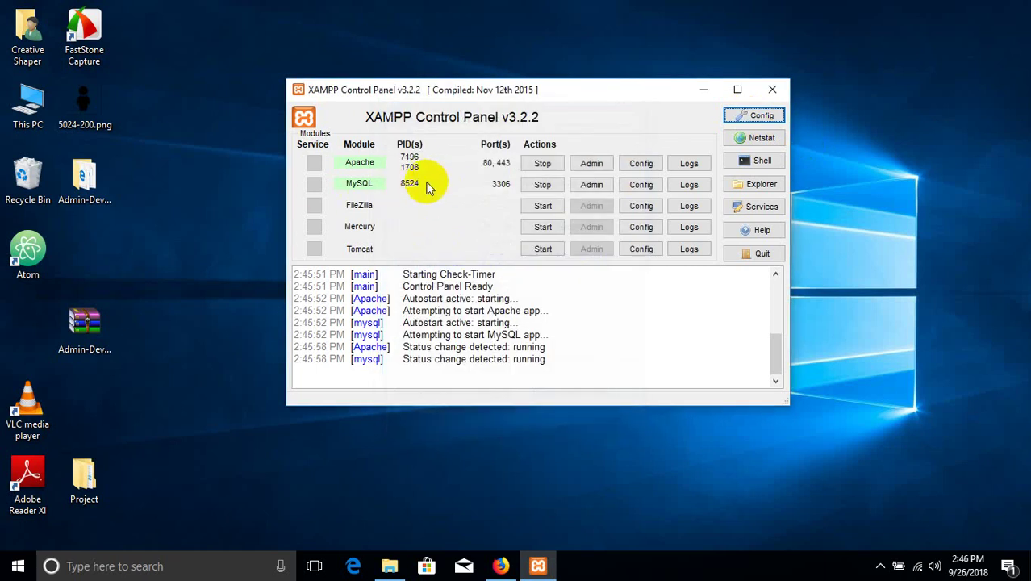
left_click(542, 163)
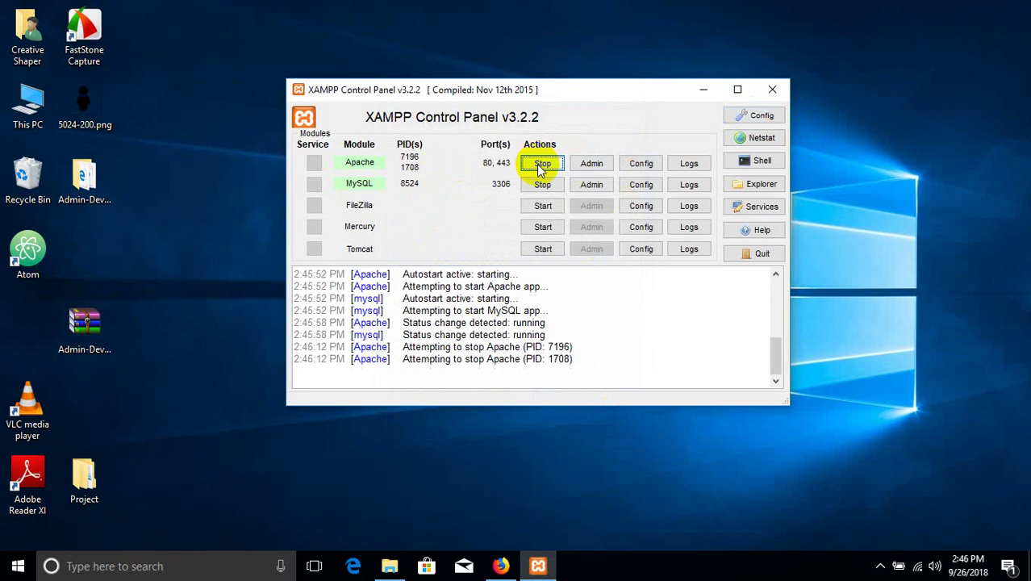
left_click(542, 184)
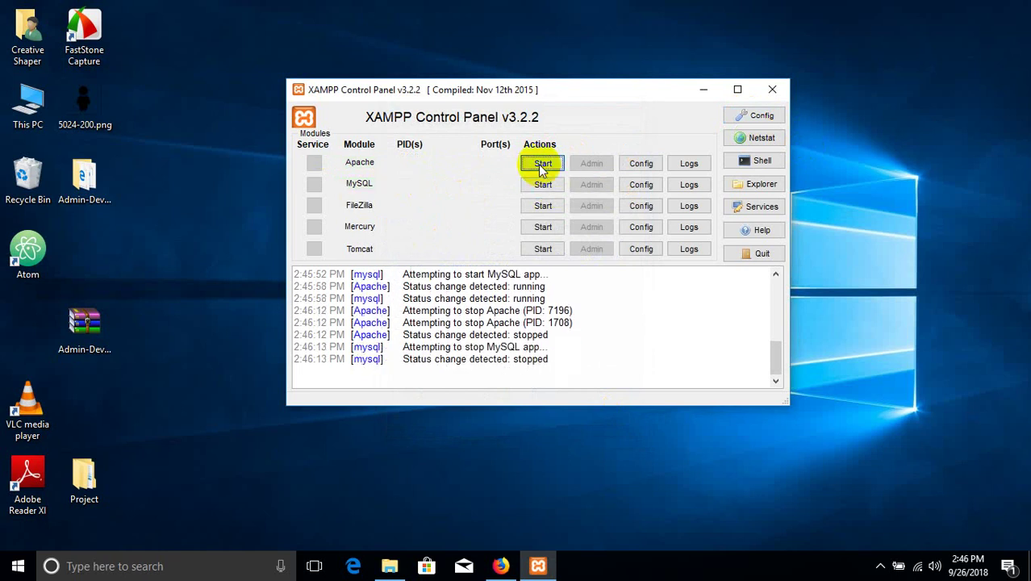
left_click(543, 163)
left_click(548, 185)
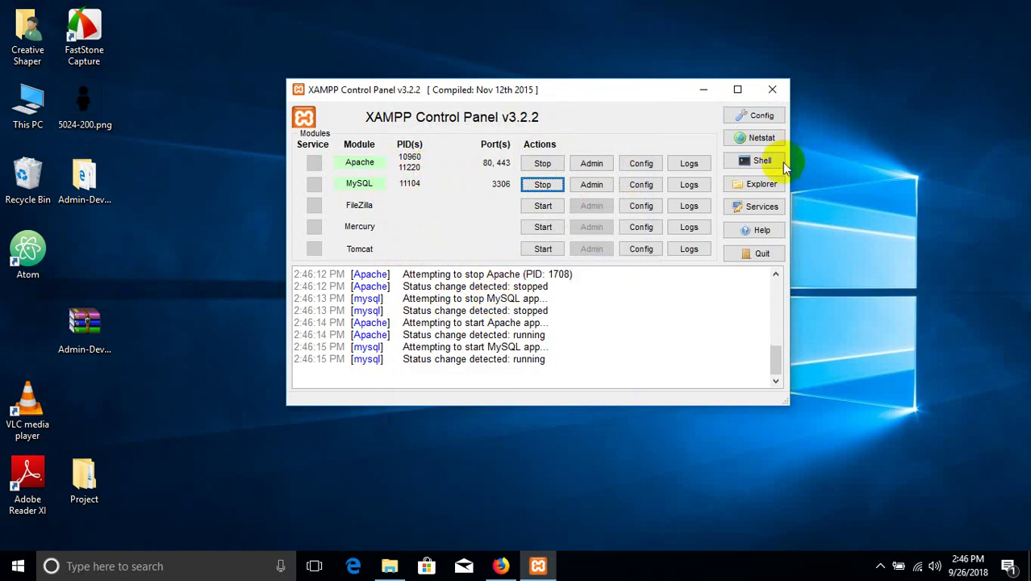
- Open the htdocs folder inside the XAMPP installation folder and look over its project folders
left_click(744, 183)
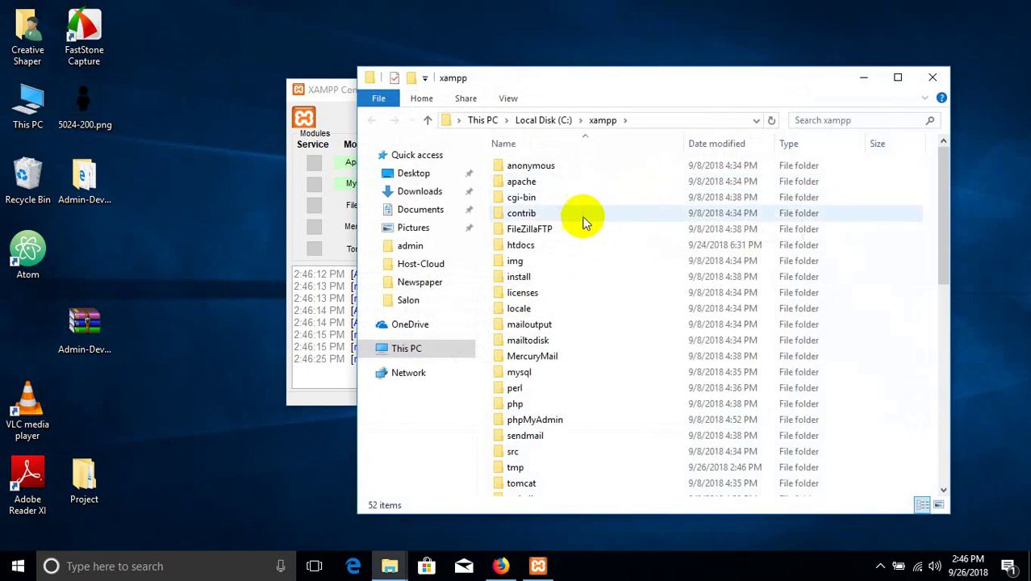
double_click(522, 248)
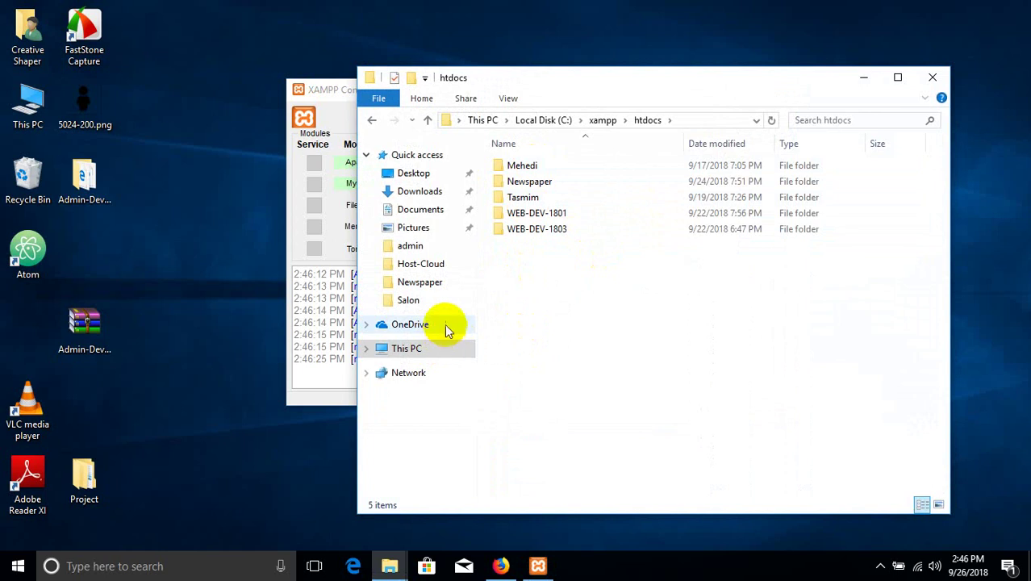
left_click(372, 120)
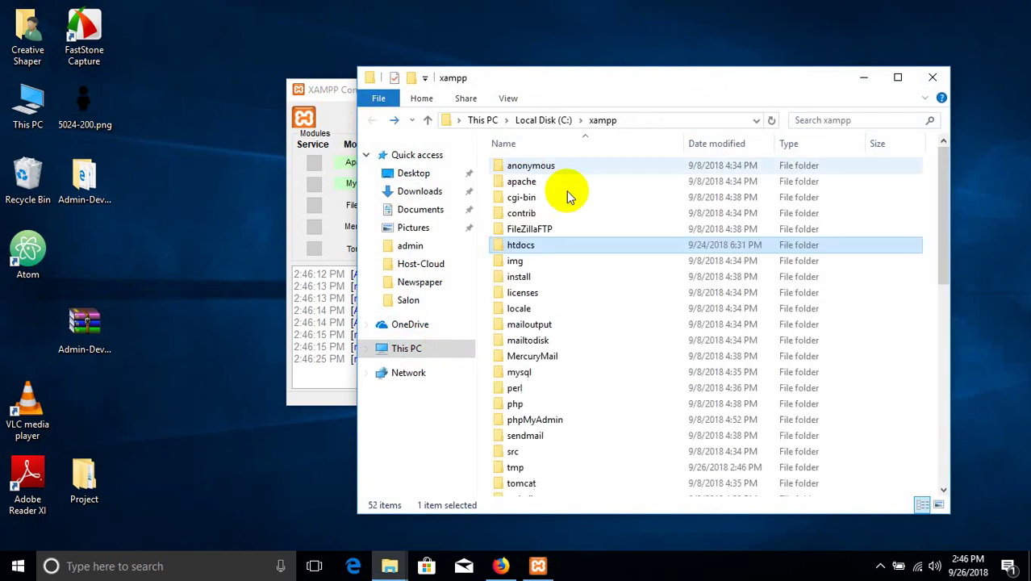
double_click(523, 245)
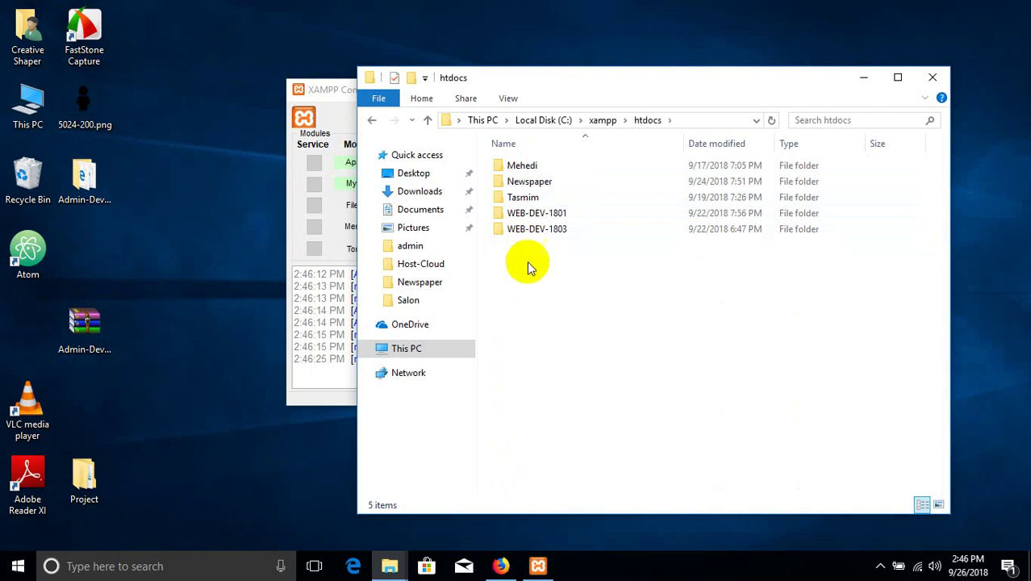
left_click_drag(540, 351, 633, 195)
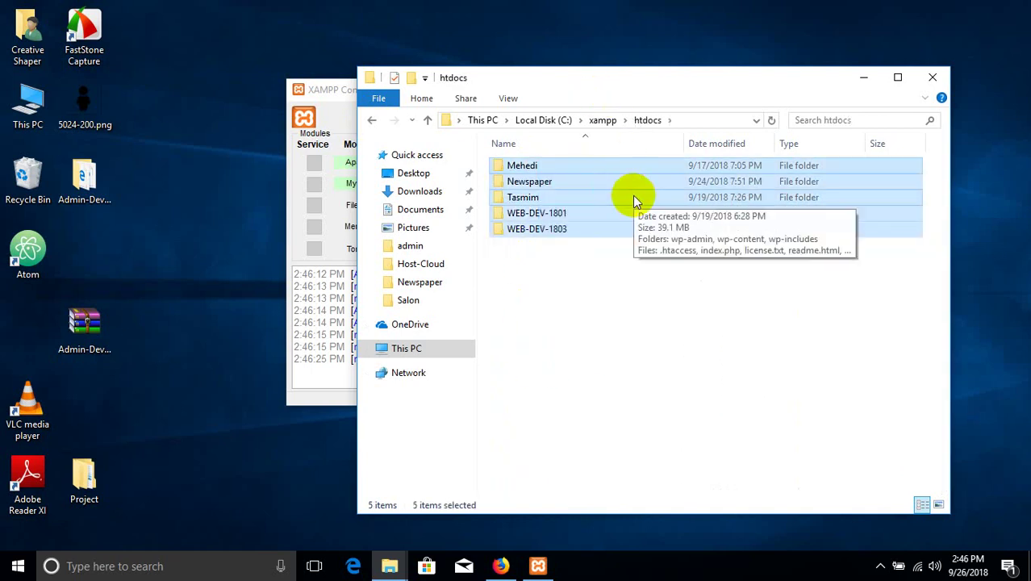
left_click(585, 279)
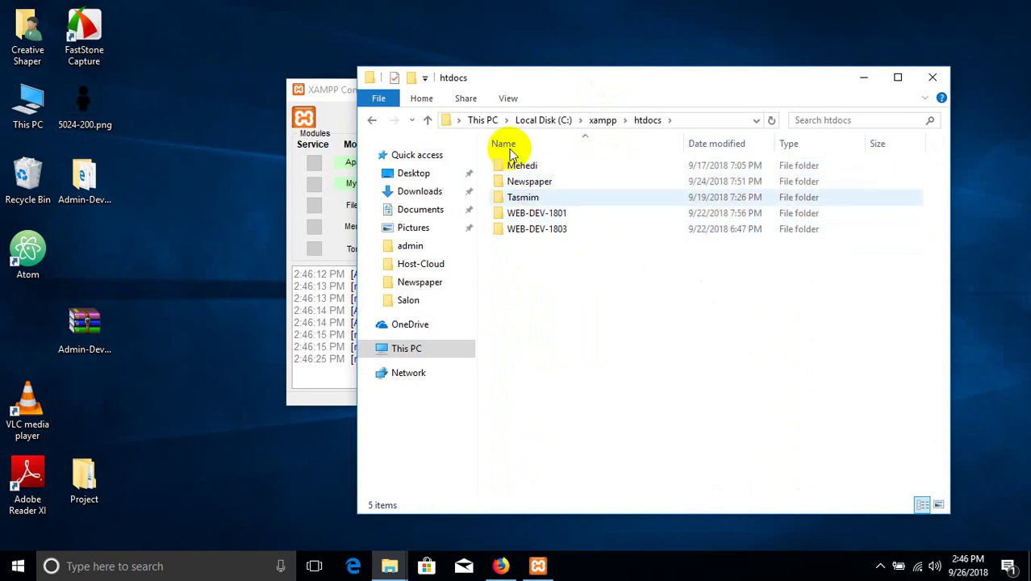
- Switch to Firefox and load localhost in a new tab placed before the other tabs
left_click(502, 564)
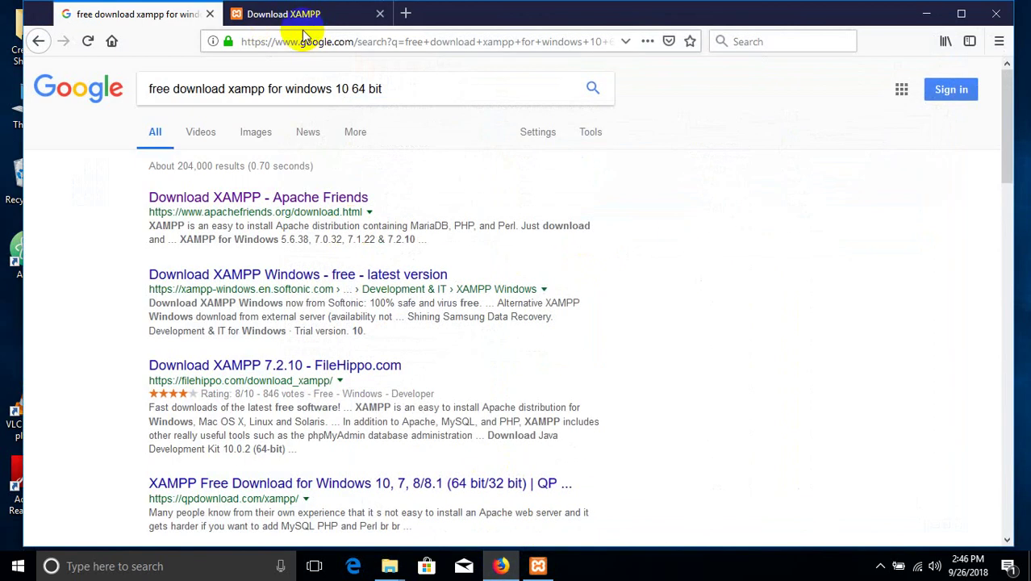
left_click(405, 13)
left_click_drag(222, 14, 156, 32)
type("localhost/")
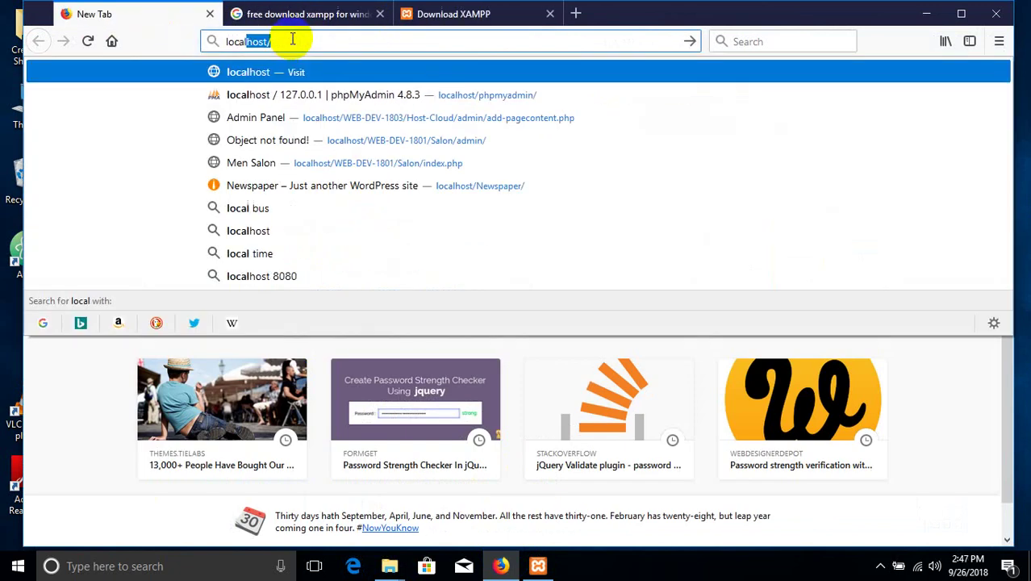
key("Return")
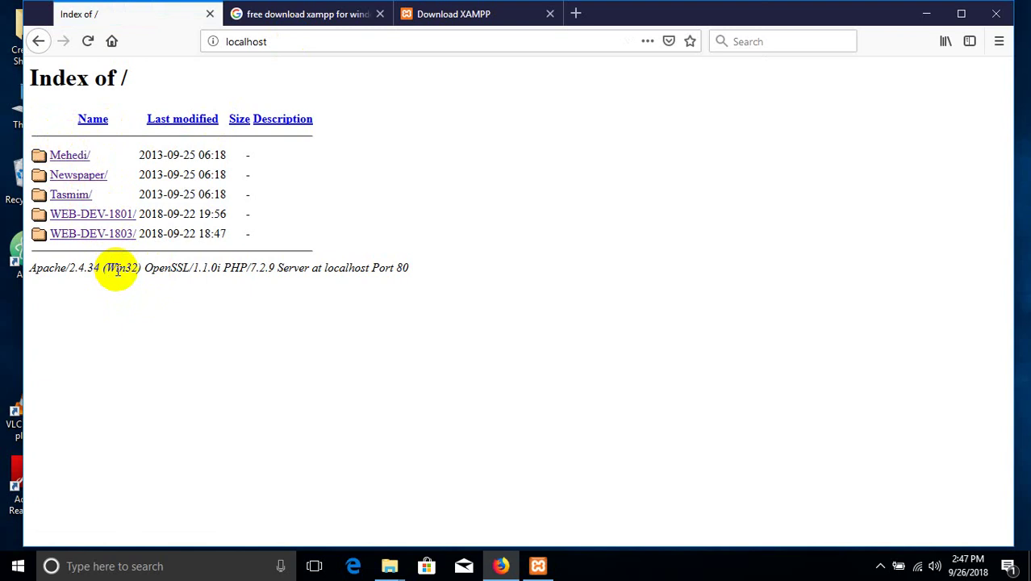
- Open the Host-Cloud site in the WEB-DEV-1803 folder and look through its home page
left_click(112, 236)
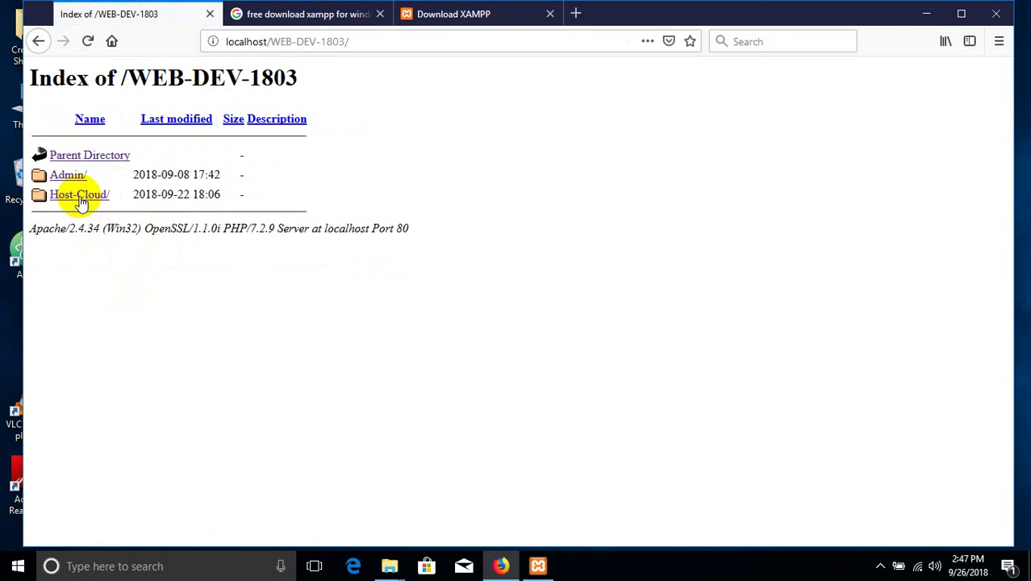
left_click(82, 203)
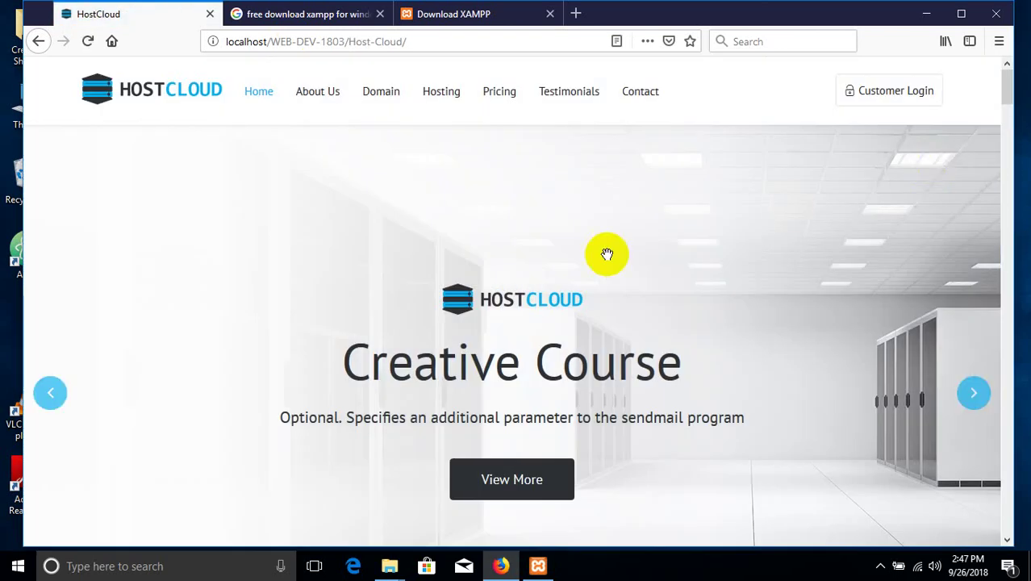
scroll(628, 250, "down", 5)
scroll(630, 253, "down", 10)
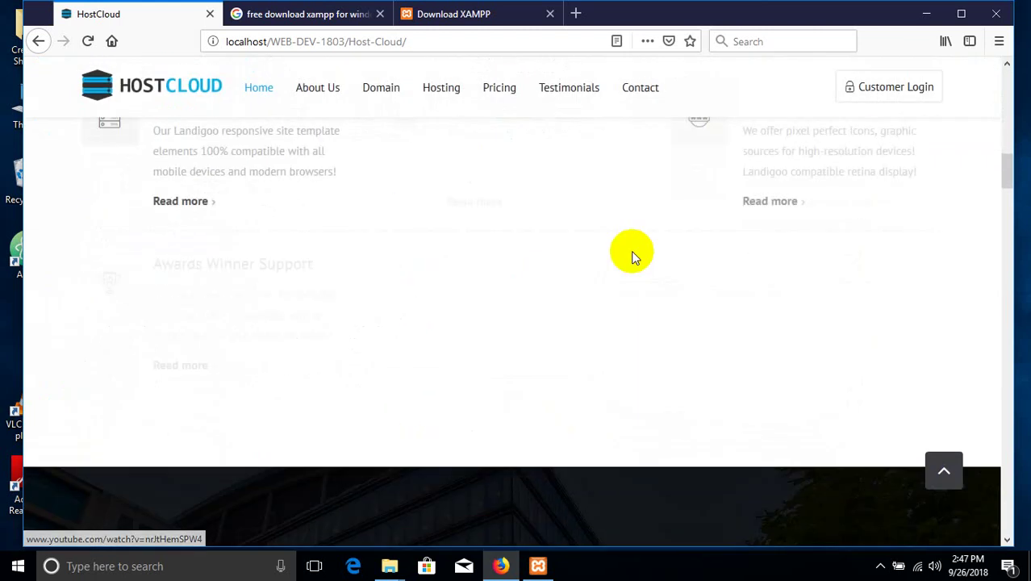
scroll(634, 250, "down", 20)
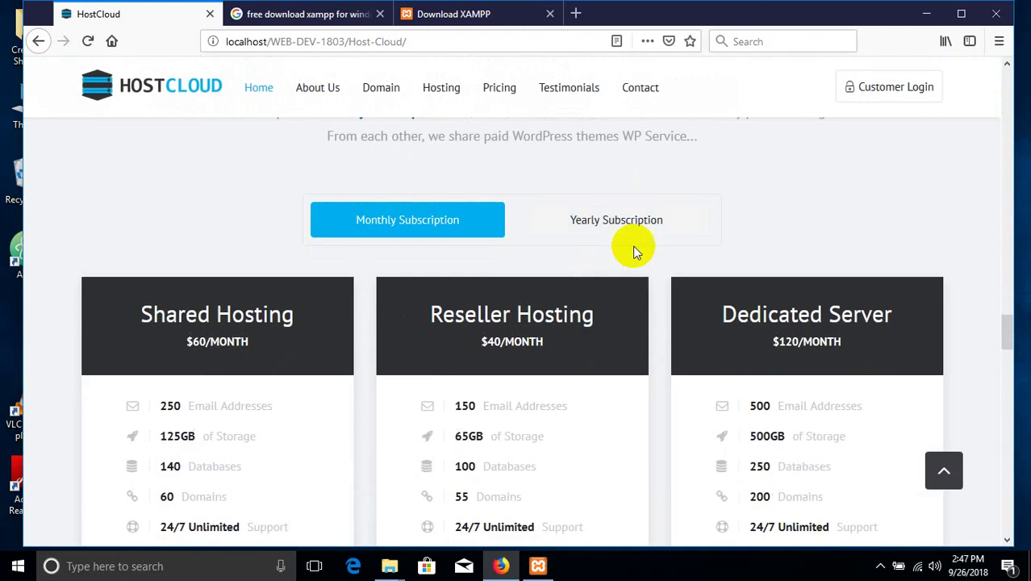
scroll(633, 246, "down", 15)
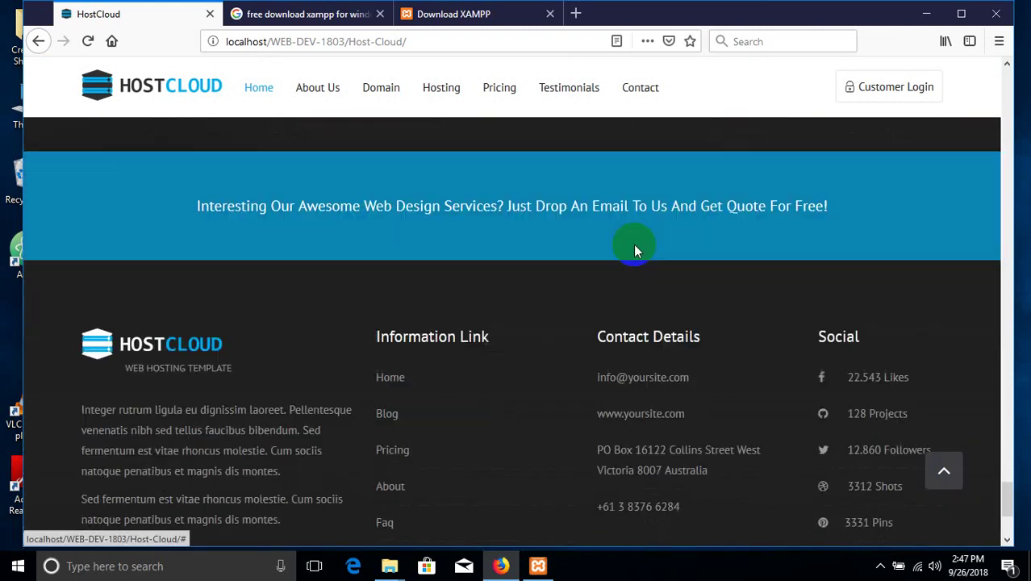
scroll(634, 250, "up", 4)
scroll(676, 260, "up", 20)
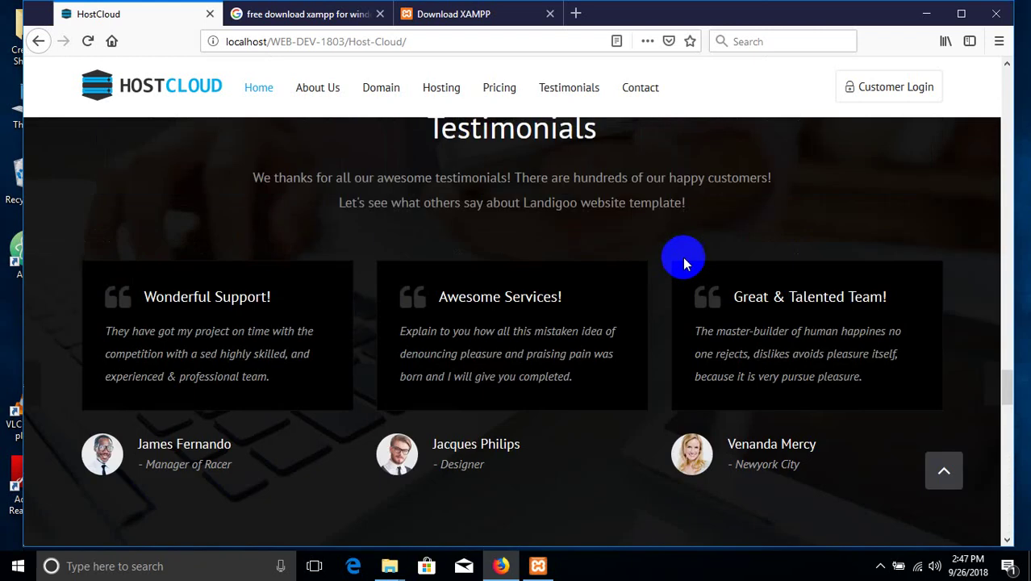
scroll(678, 254, "up", 20)
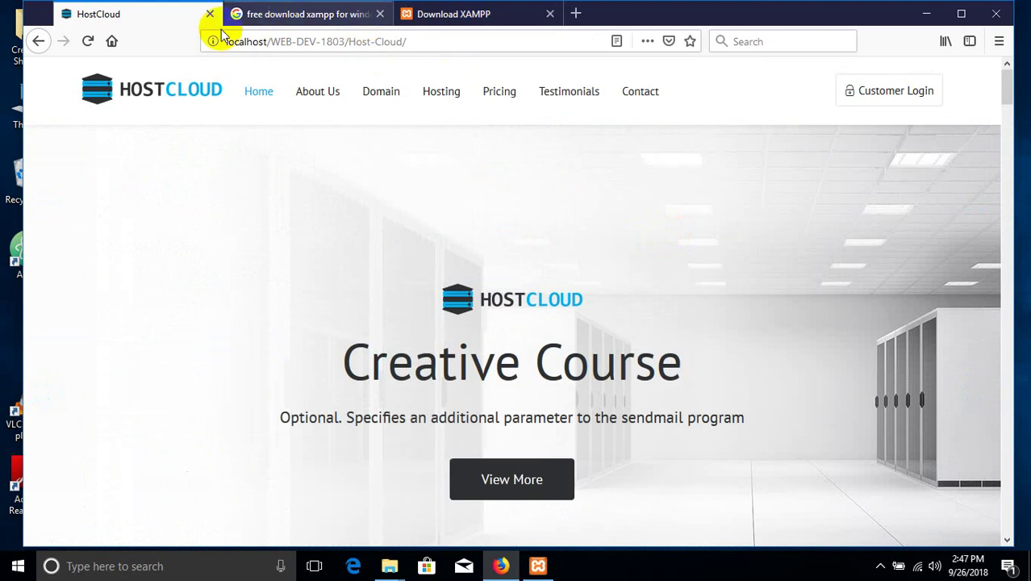
mouse_move(453, 145)
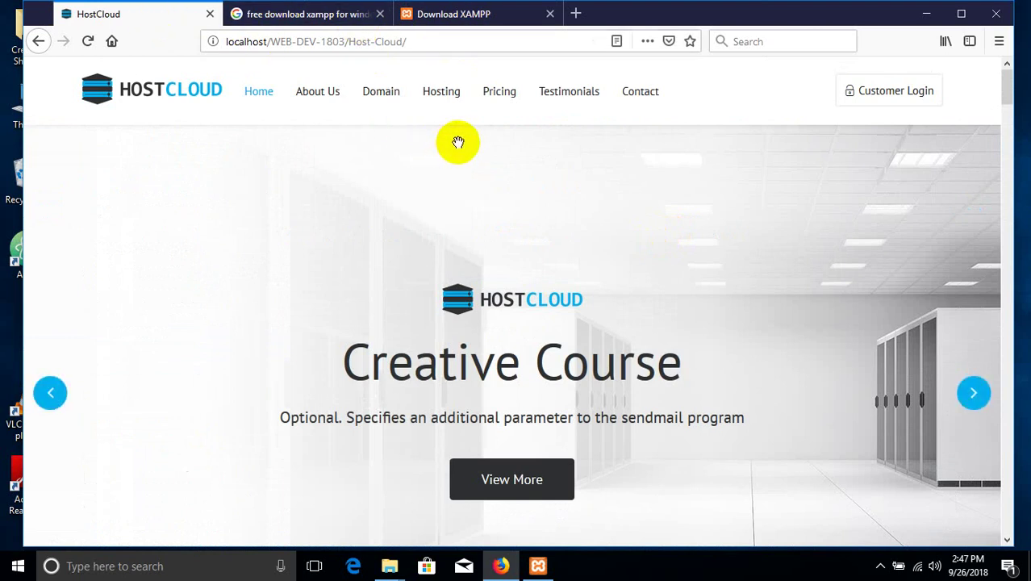
- Return to the localhost root index and minimize the browser to reveal the htdocs folder
left_click(39, 41)
left_click(38, 41)
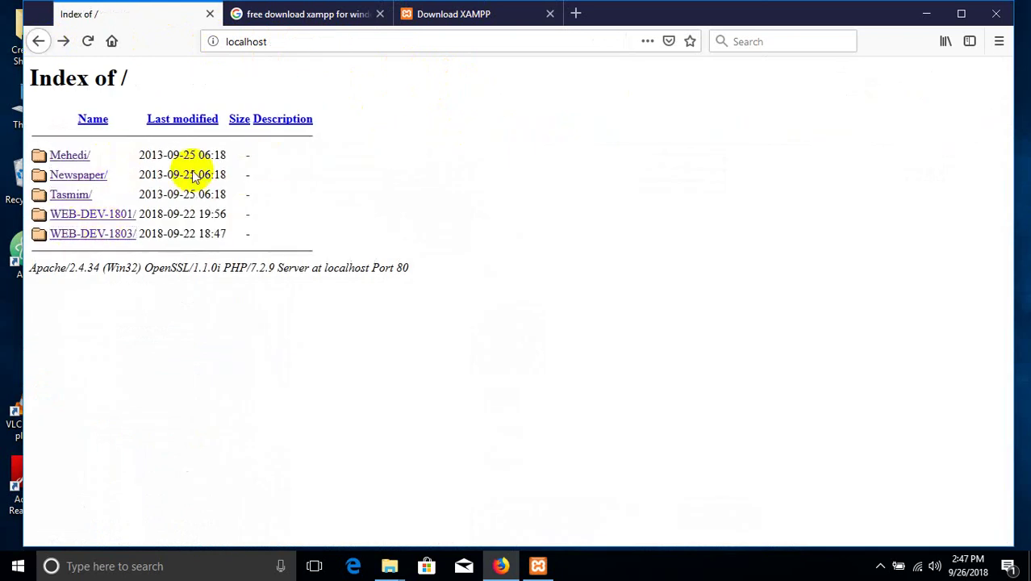
left_click(928, 14)
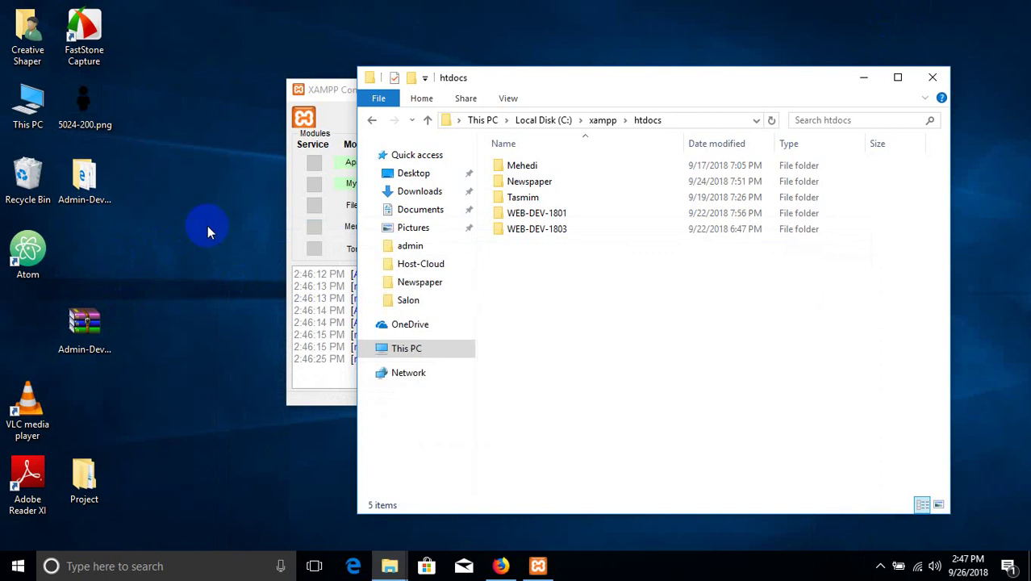
right_click(532, 247)
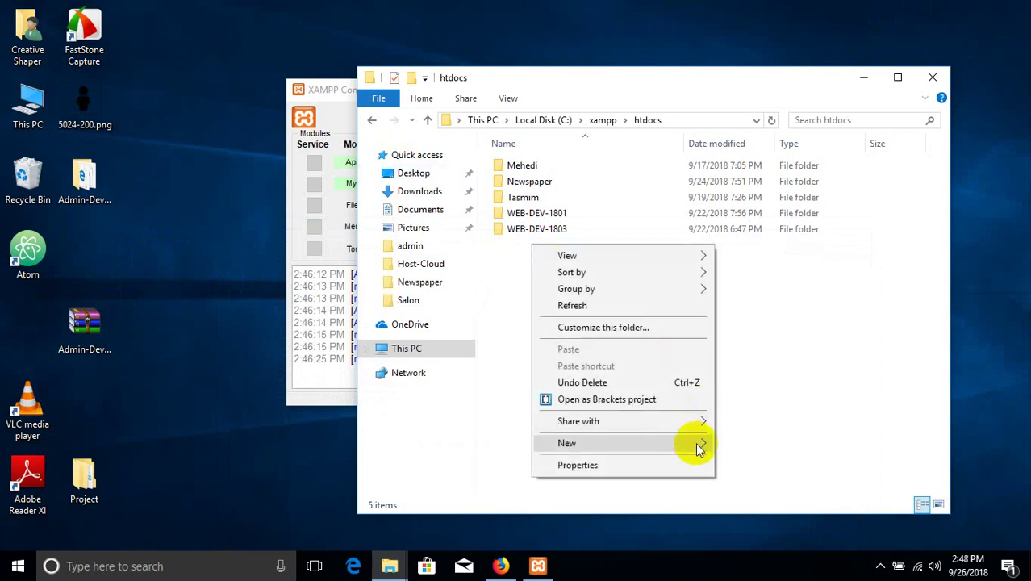
key("Escape")
key("Escape")
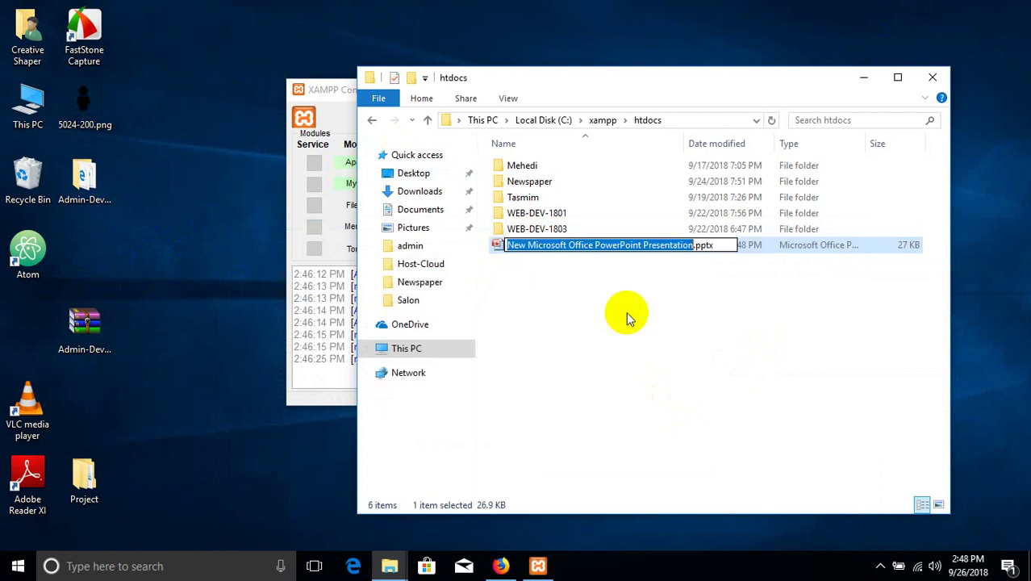
left_click(555, 253)
right_click(555, 253)
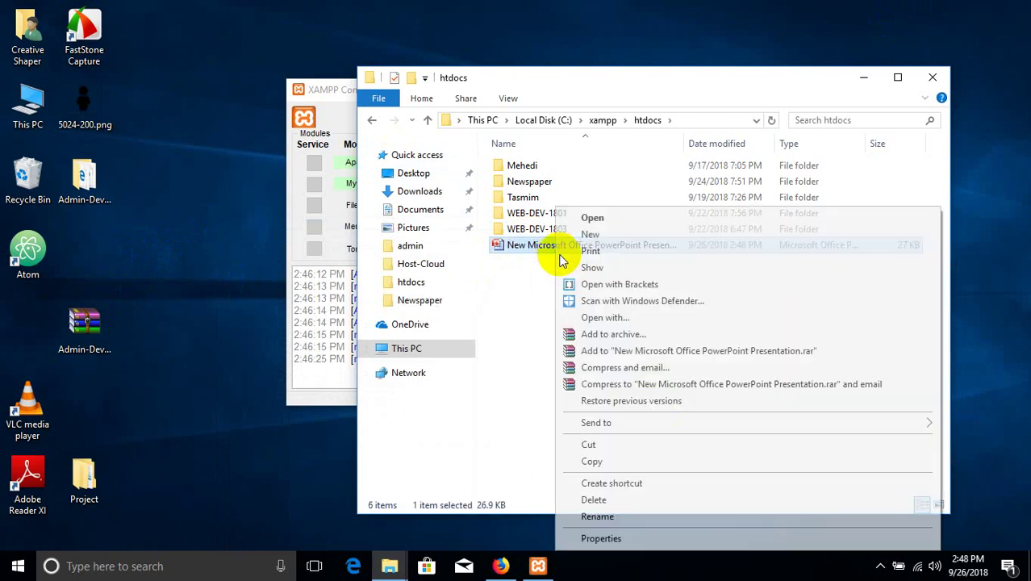
left_click(603, 493)
- Create a new folder in htdocs and name it with the person's first name
right_click(549, 276)
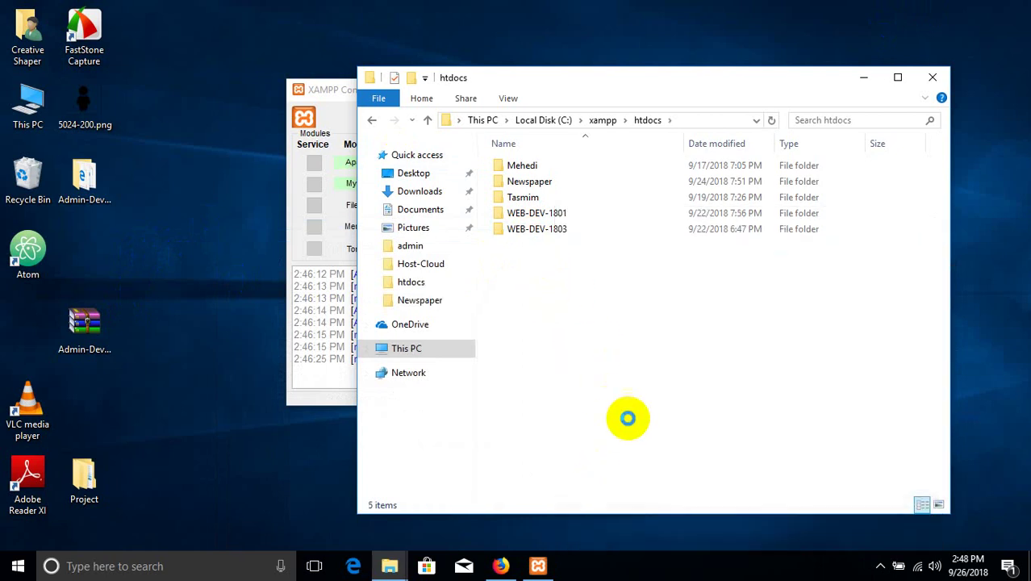
mouse_move(686, 476)
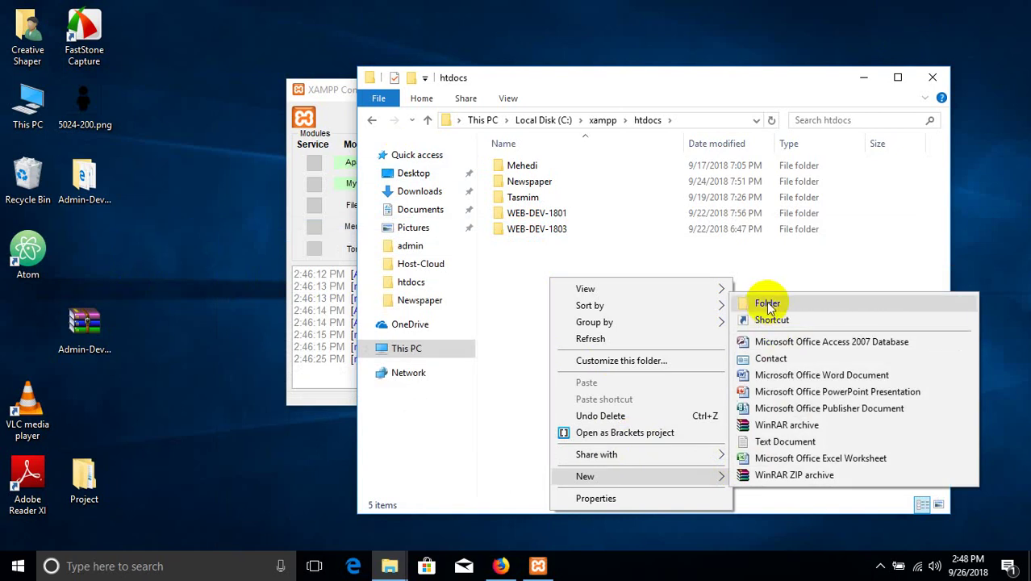
left_click(886, 302)
key("BackSpace")
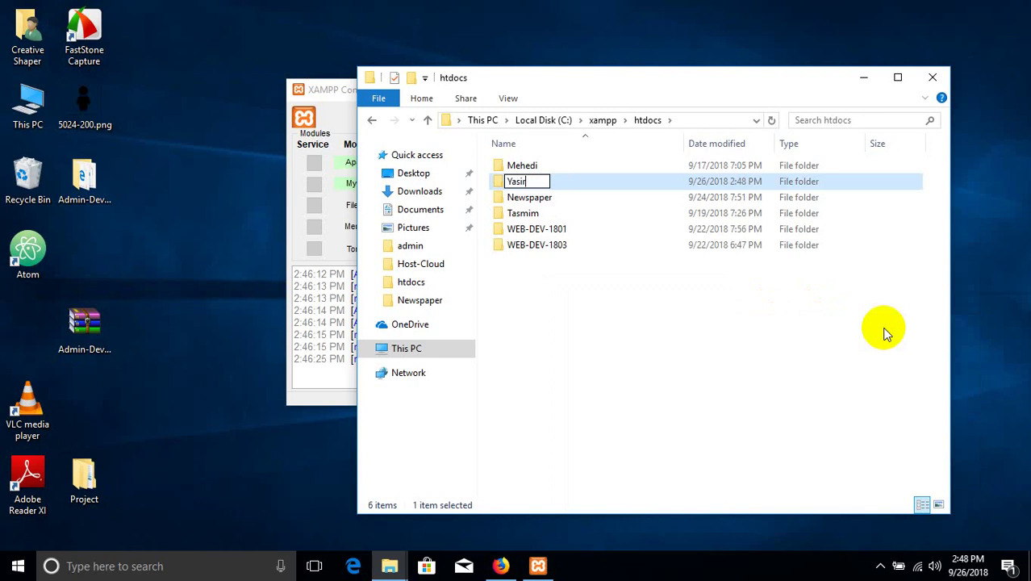
type("Yasir")
key("Return")
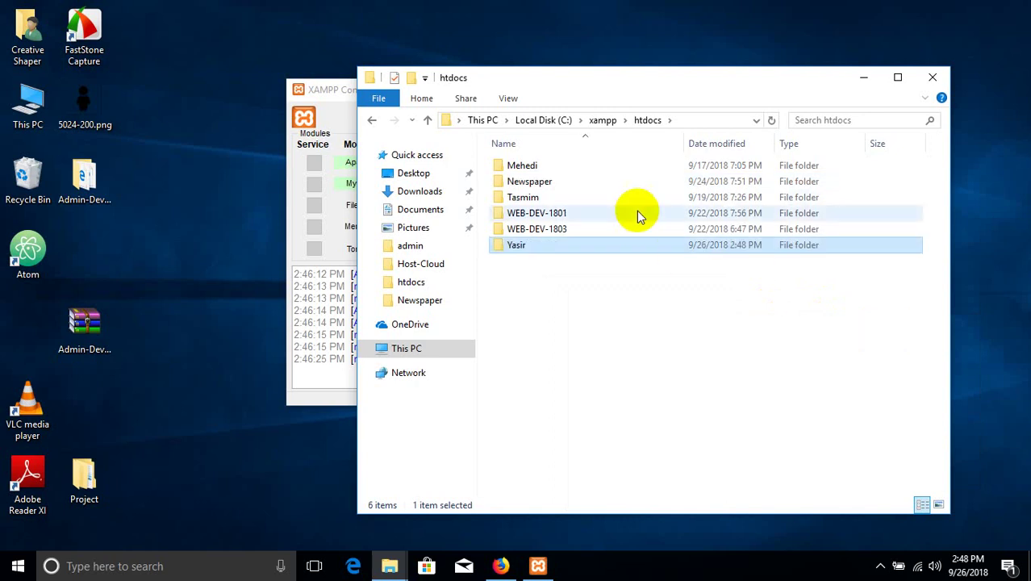
- Open the new folder, create a text document in it and rename it index.html, accepting the extension change
double_click(505, 242)
right_click(540, 189)
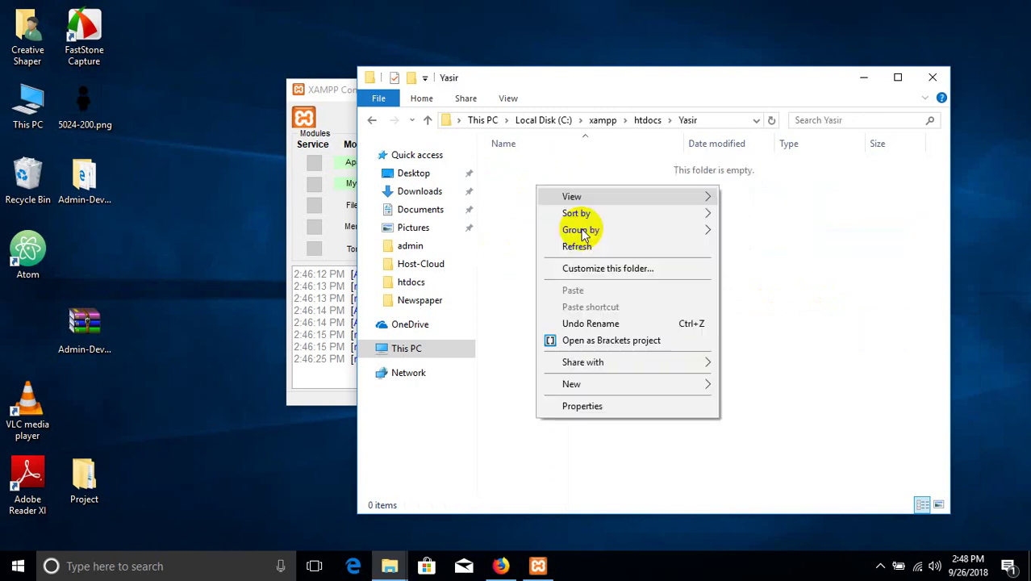
mouse_move(645, 386)
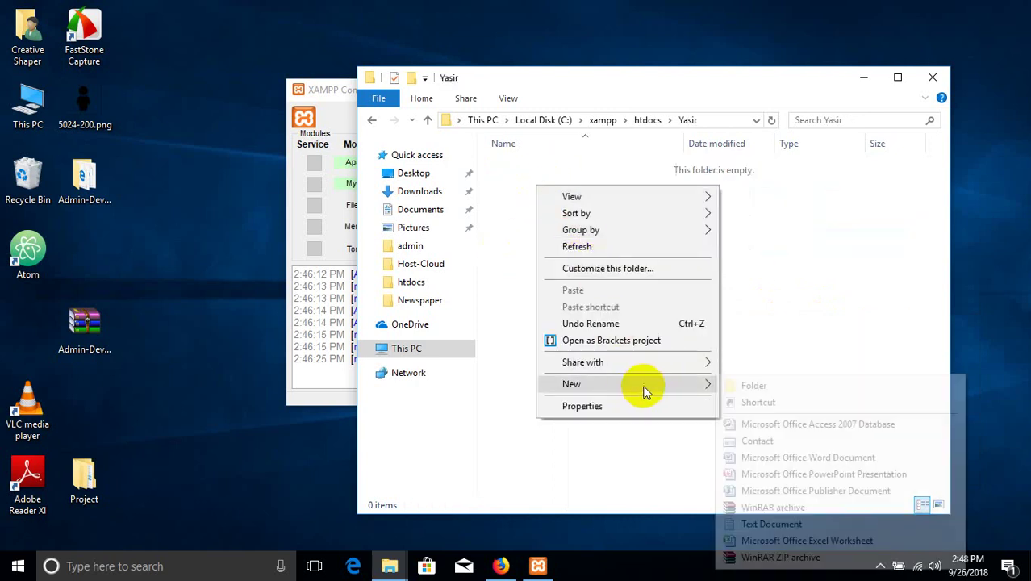
left_click(770, 525)
type("inde")
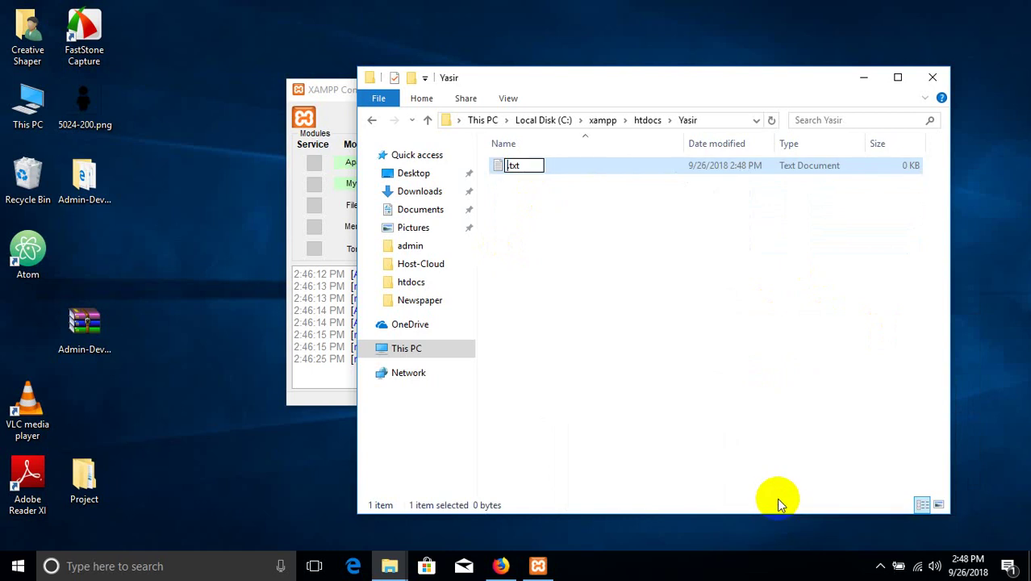
type("x")
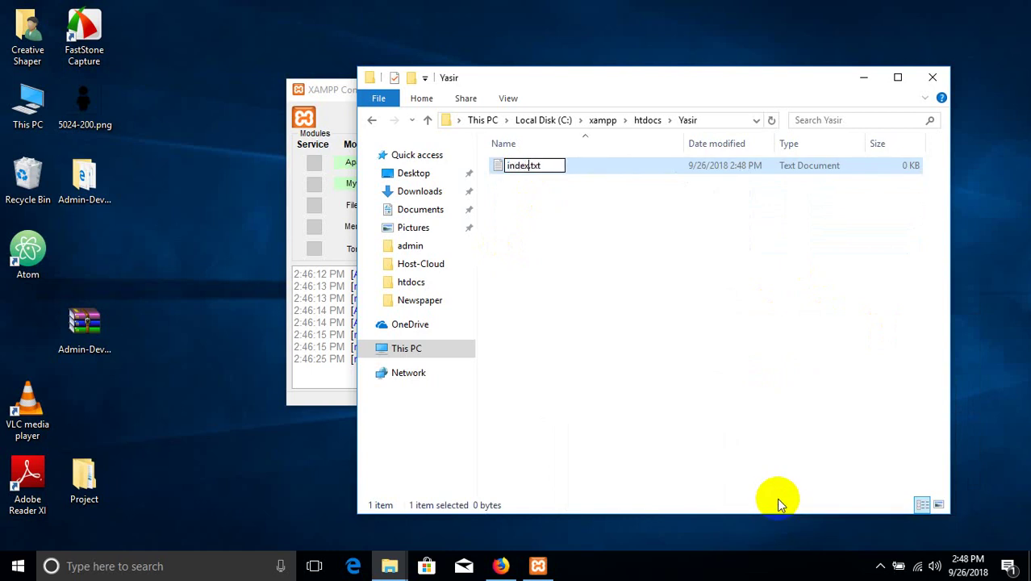
key("BackSpace")
key("BackSpace")
key("BackSpace")
type("html")
key("Return")
key("Return")
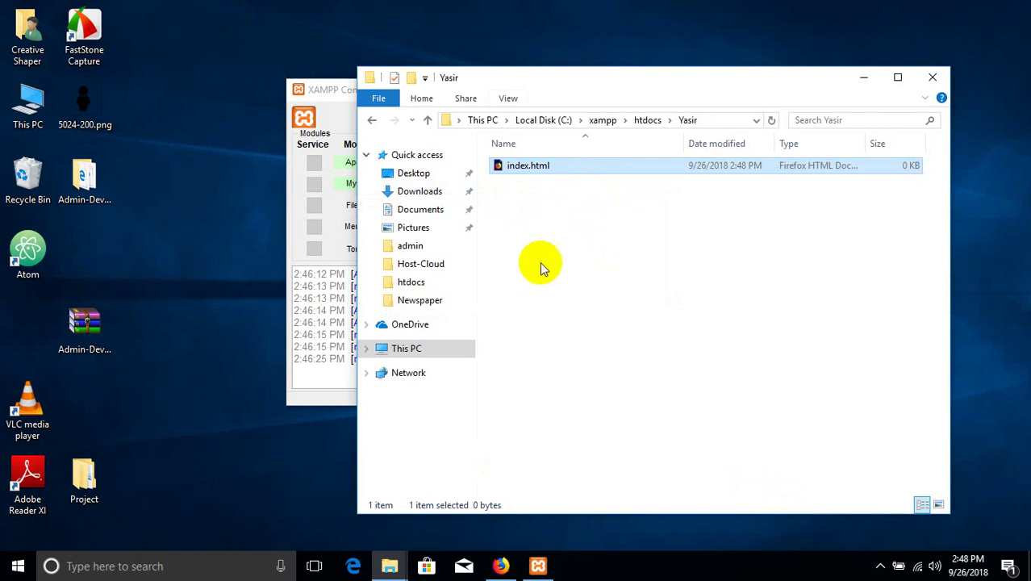
- Open index.html in both Brackets and Firefox, and dismiss the project loading error in Brackets
right_click(526, 165)
left_click(565, 188)
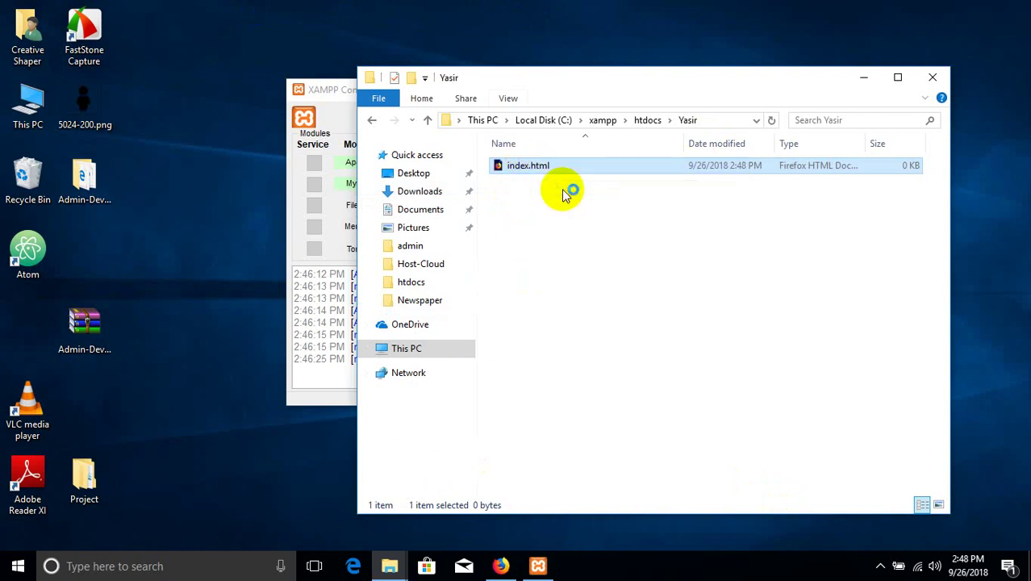
double_click(528, 165)
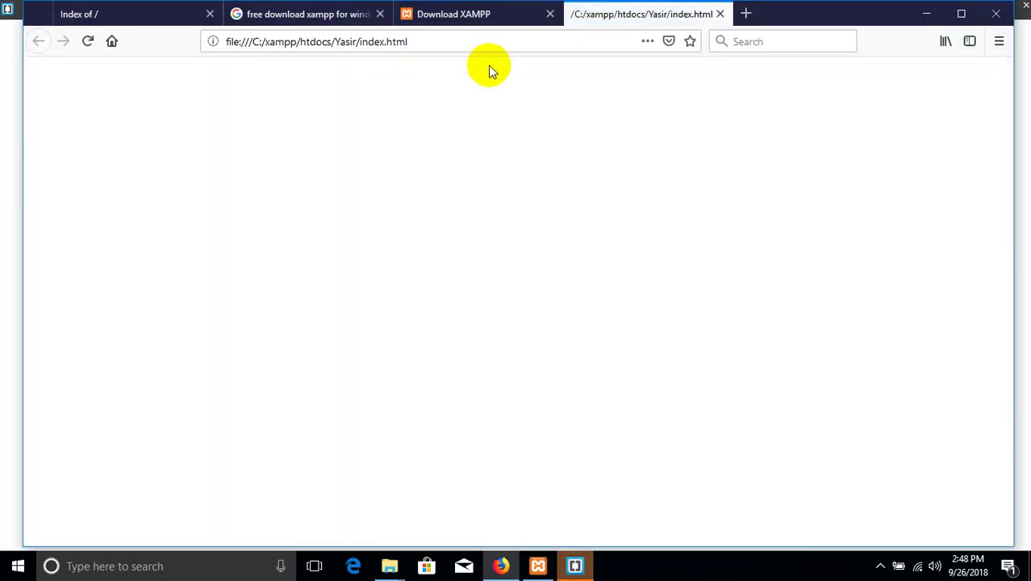
left_click(928, 11)
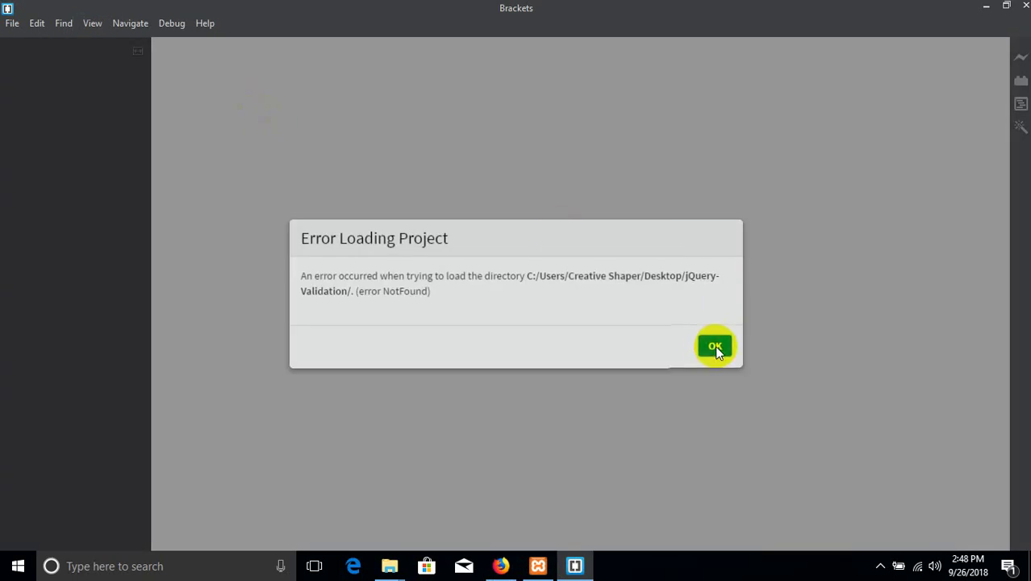
left_click(715, 346)
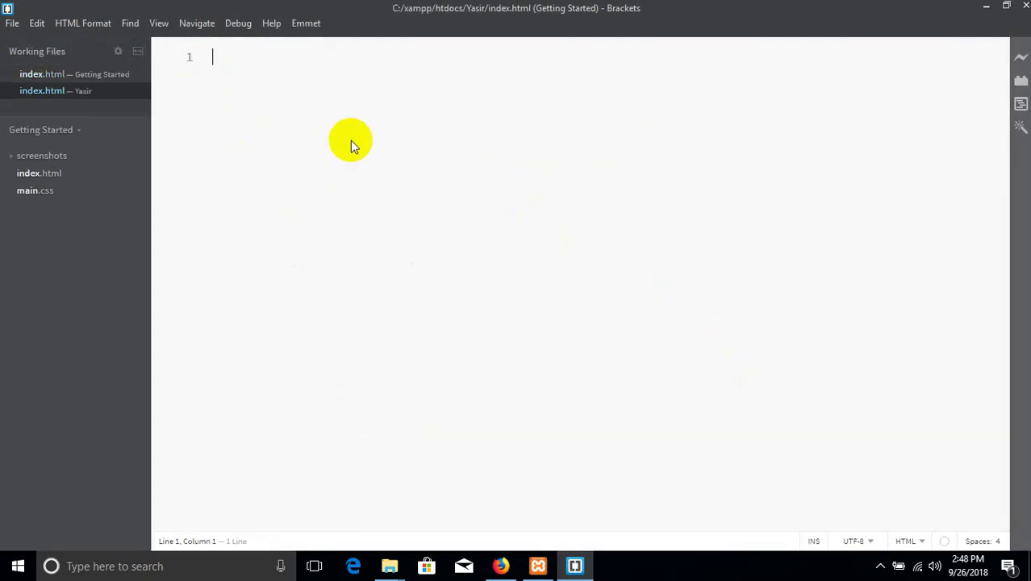
- Insert the Emmet HTML skeleton into the empty index.html and indent the head and body blocks one level
type("1")
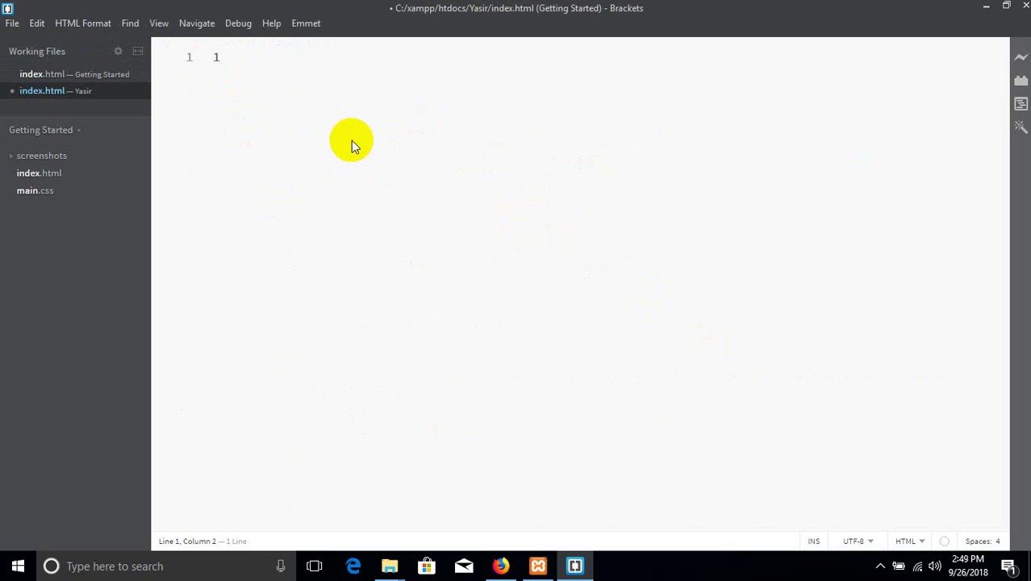
key("BackSpace")
type("!")
key("Tab")
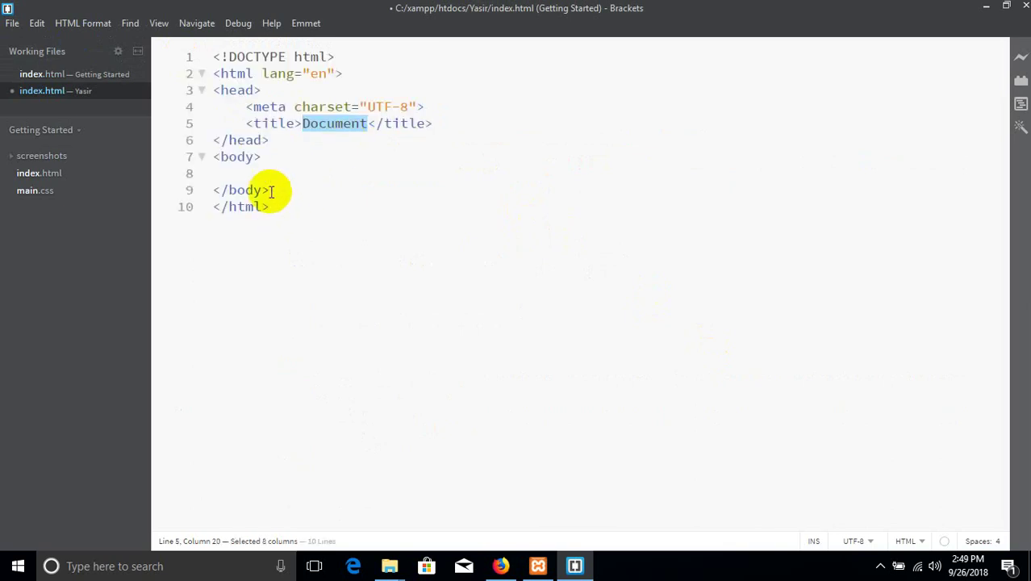
left_click_drag(268, 192, 211, 94)
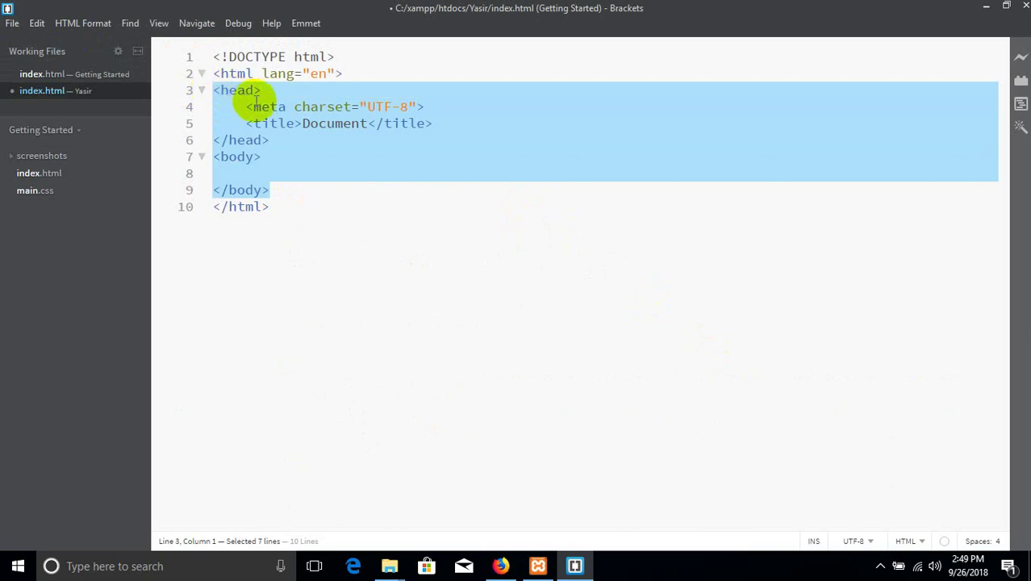
key("Tab")
- Replace the page title "Document" with "PHP" and save the file
left_click(383, 123)
double_click(381, 123)
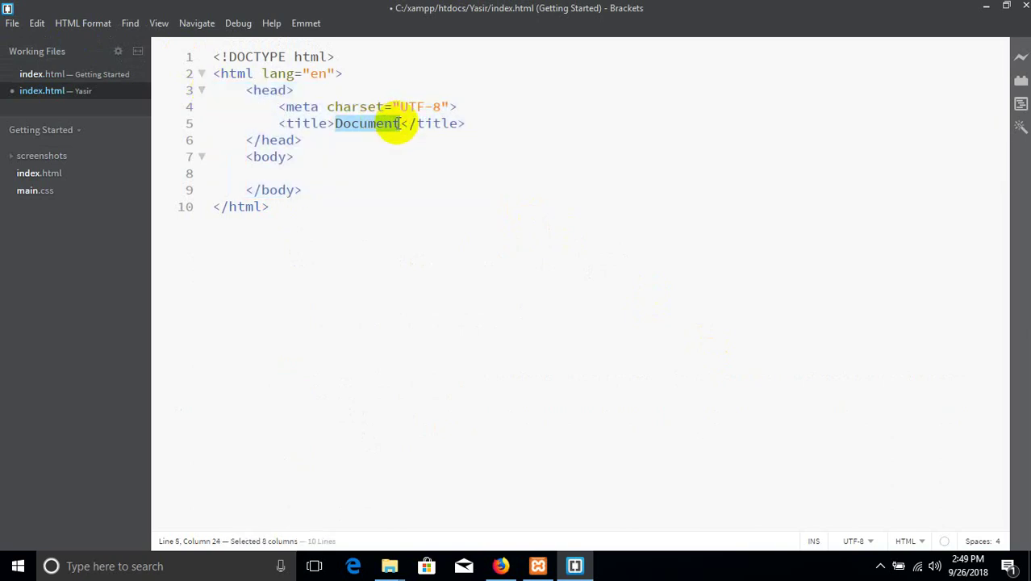
type("php")
key("BackSpace")
key("BackSpace")
key("BackSpace")
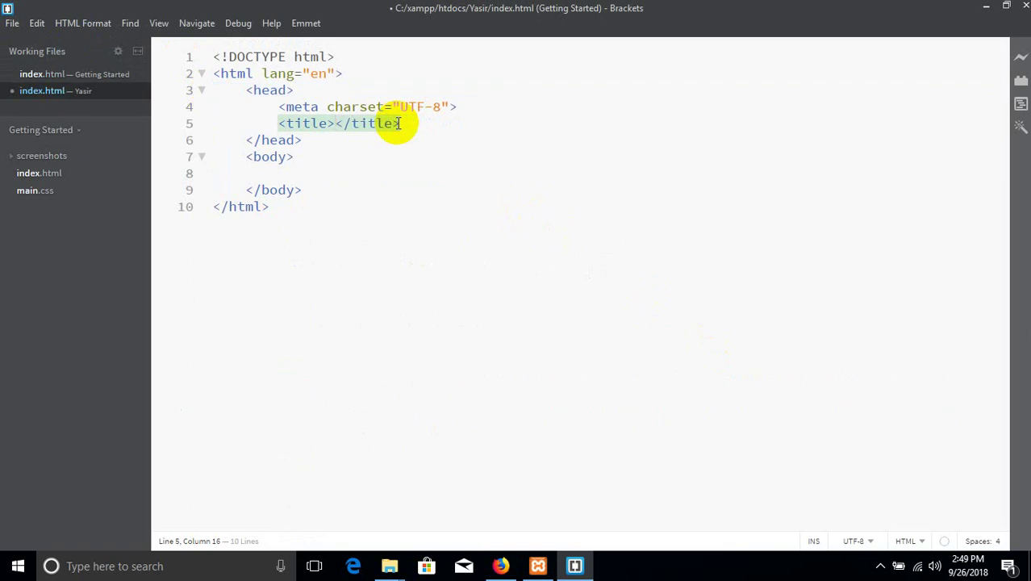
type("p")
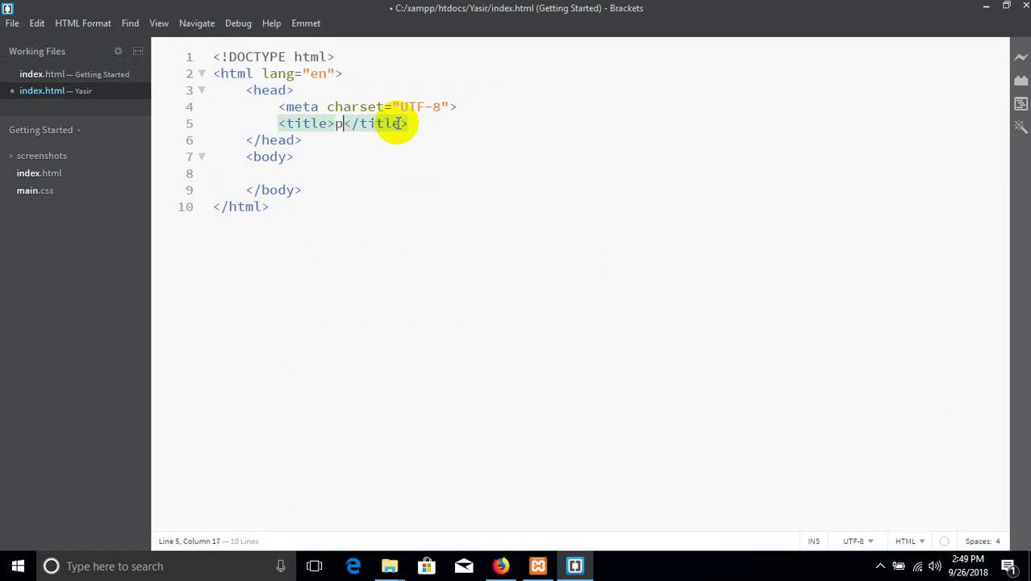
key("BackSpace")
type("PHP")
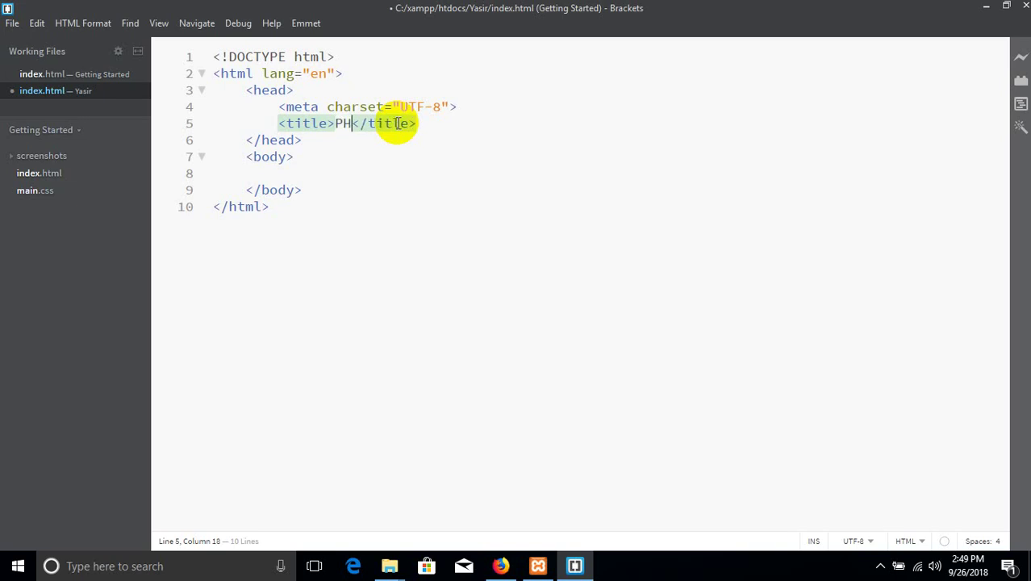
key("ctrl+s")
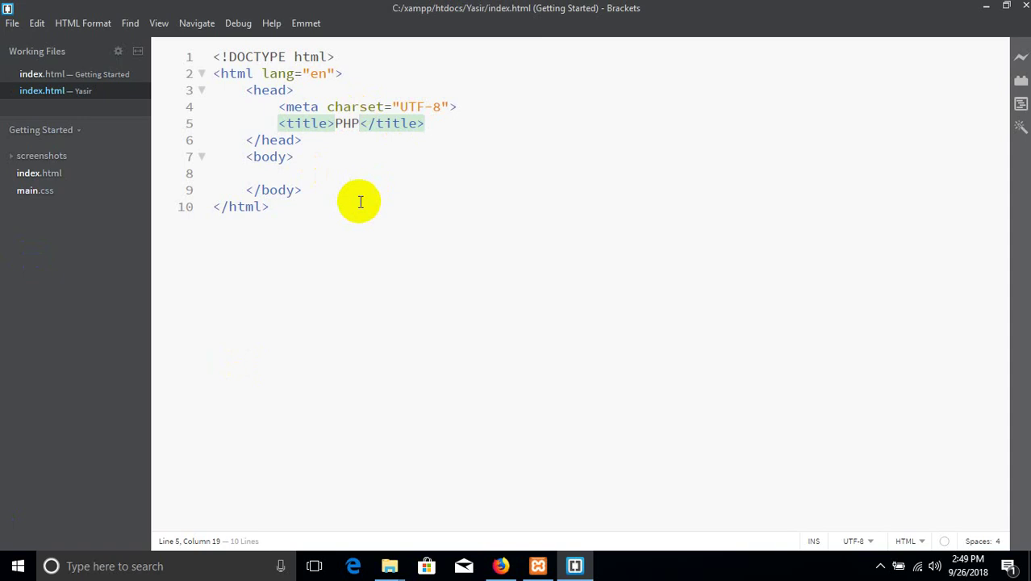
- Add the indented text "Hello" inside the body element and save the file
left_click(312, 172)
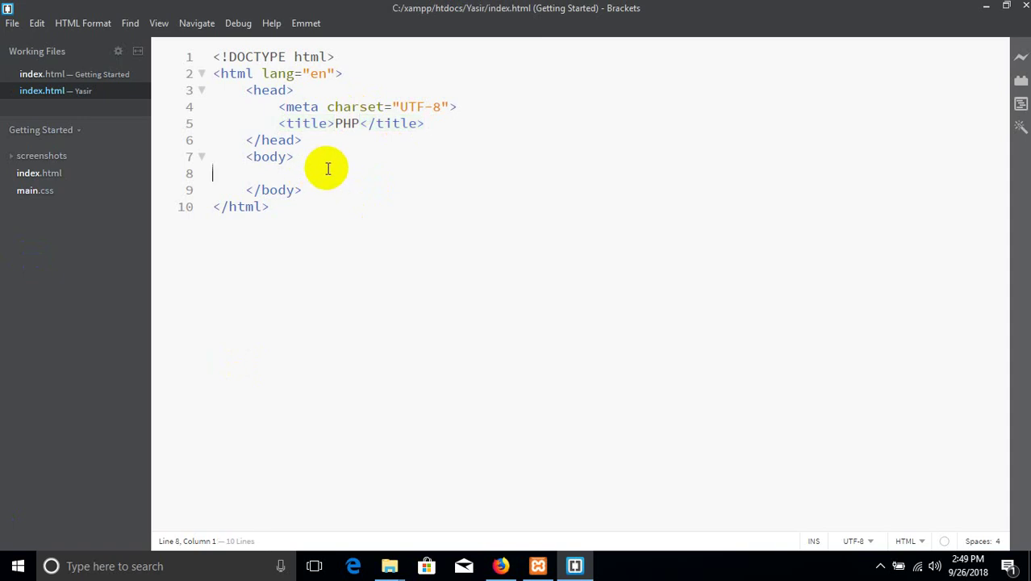
key("Tab")
key("Tab")
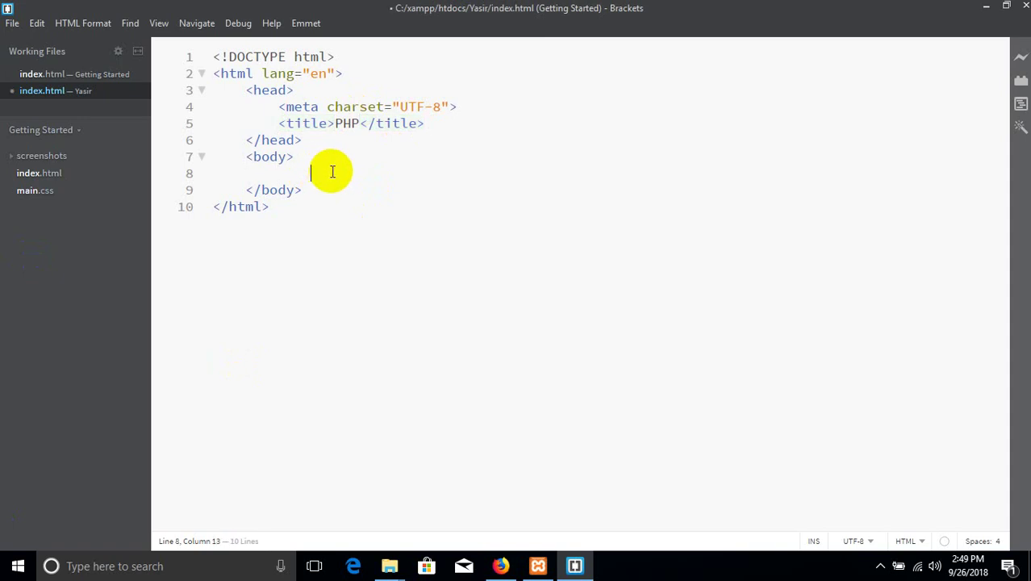
type("Hello")
key("ctrl+s")
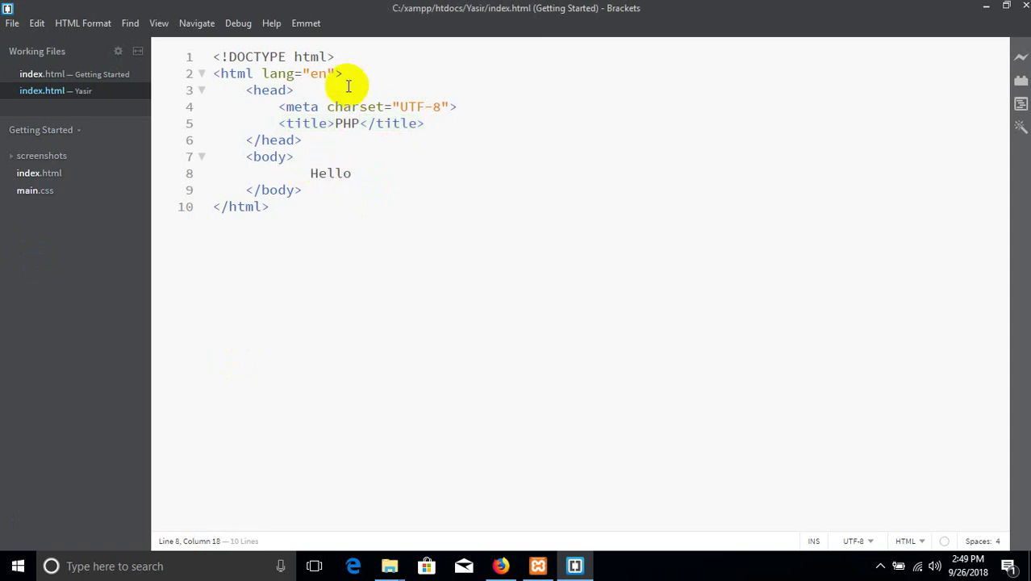
- Switch to Firefox and reload the local index.html page to view the saved changes
left_click(501, 565)
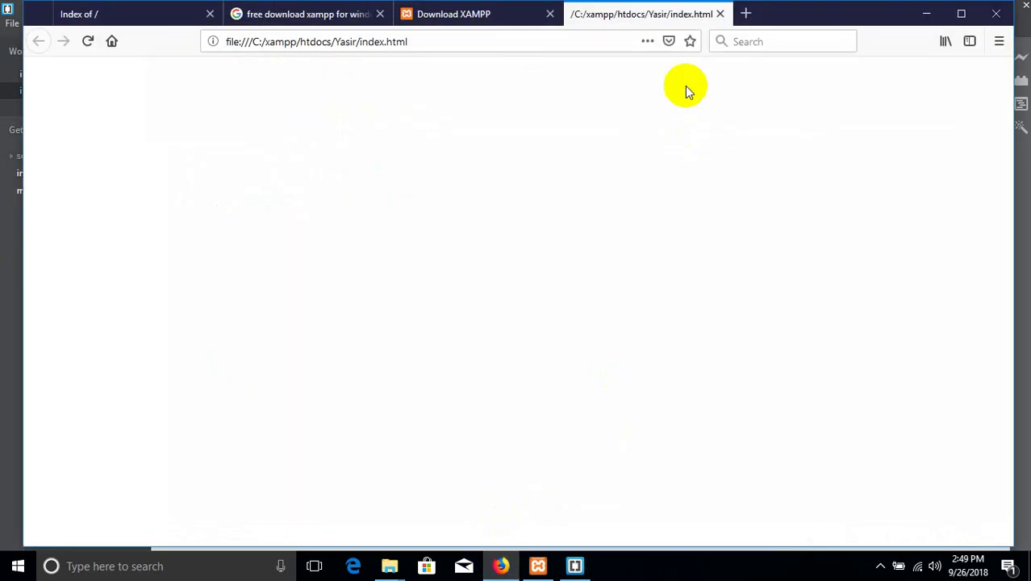
left_click(576, 42)
key("Return")
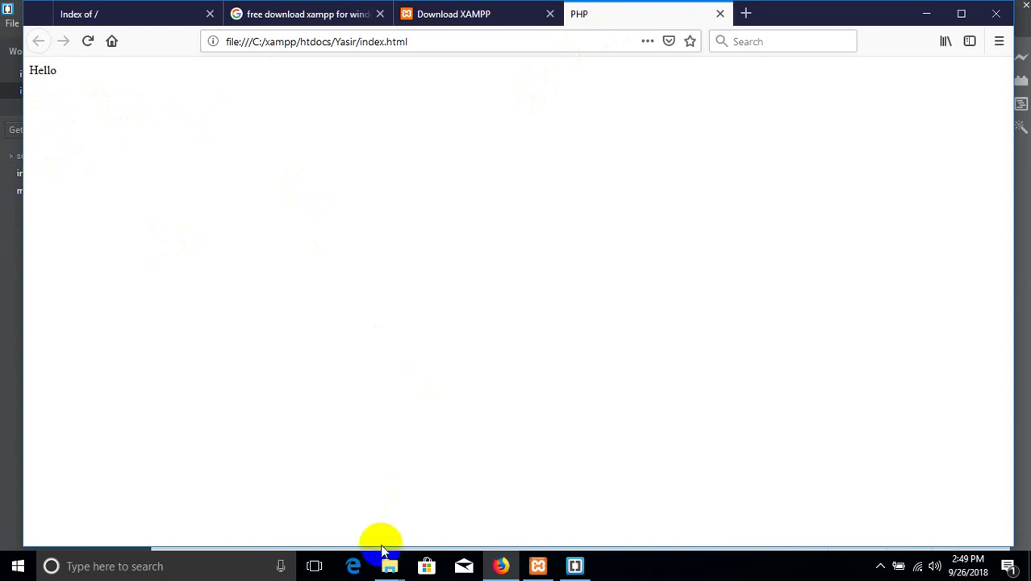
- Switch to File Explorer and rename index.html in the new folder to index.php
mouse_move(390, 559)
left_click(443, 476)
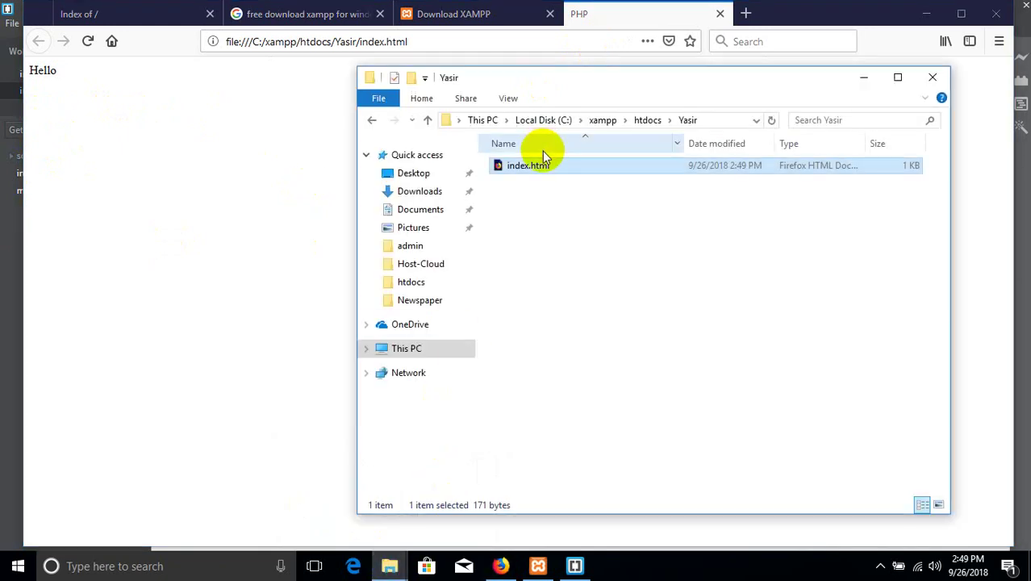
right_click(526, 165)
left_click(591, 421)
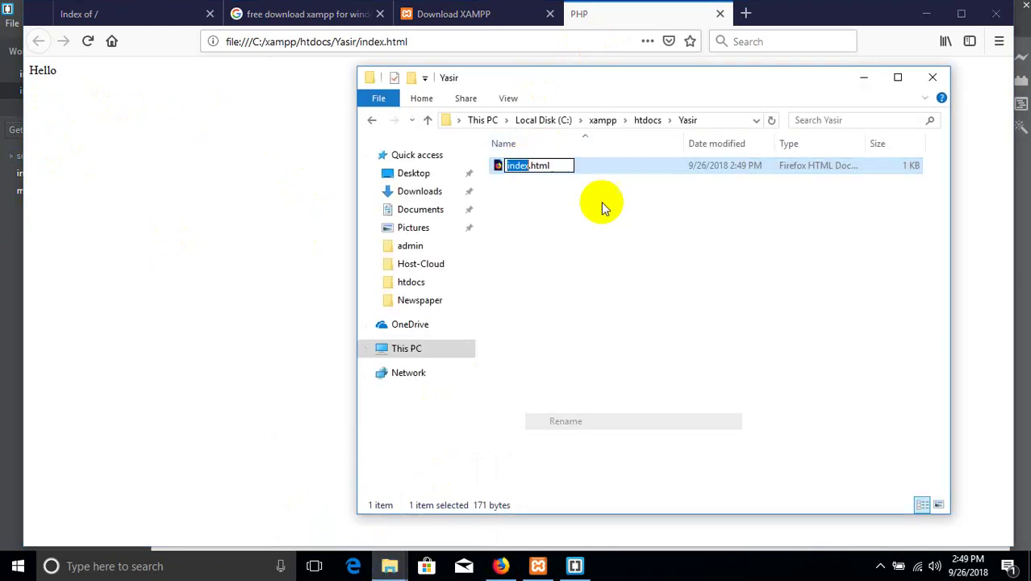
left_click(563, 167)
key("BackSpace")
key("BackSpace")
key("BackSpace")
key("BackSpace")
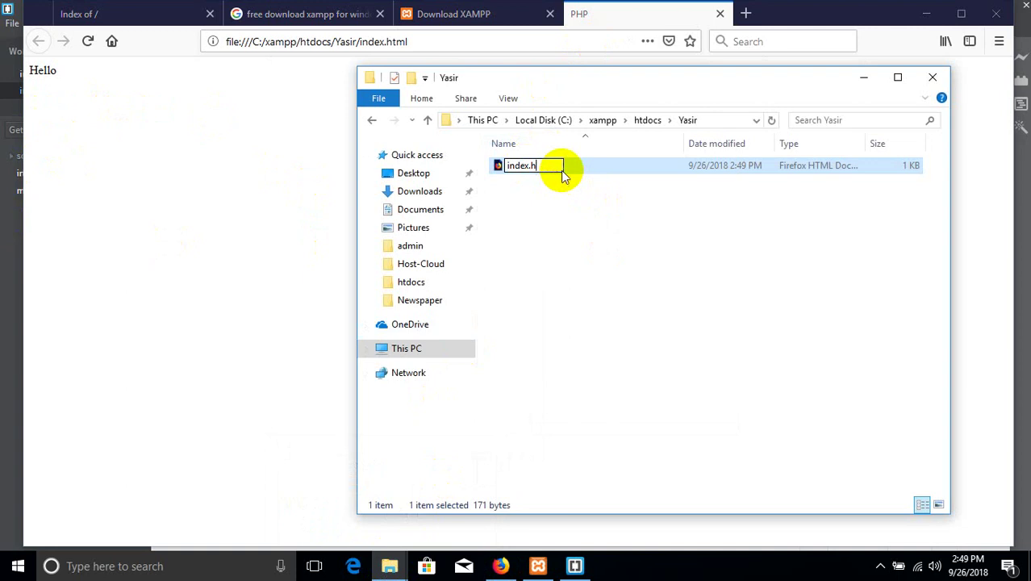
type("php")
key("Return")
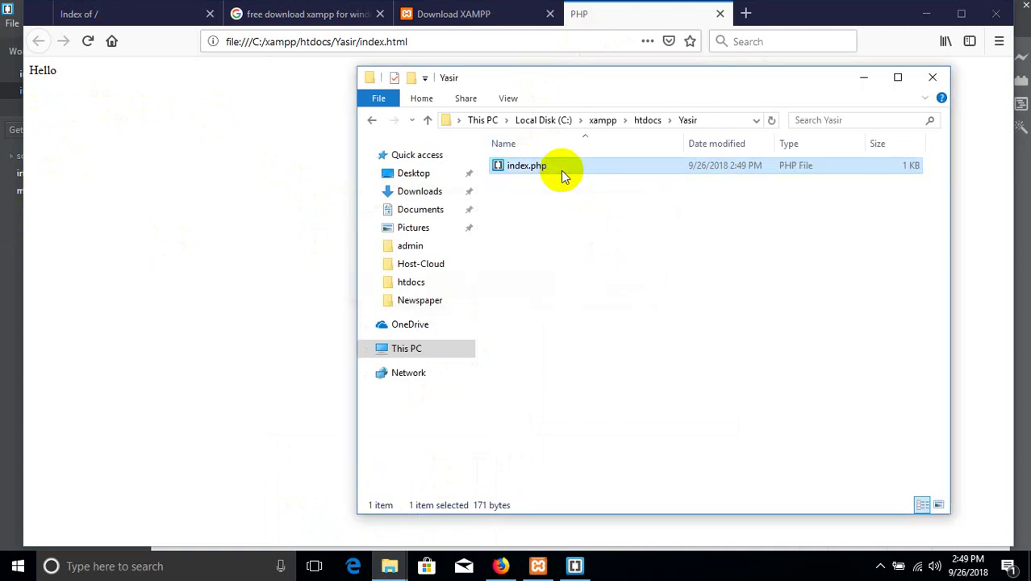
- Open index.php in Brackets and close the Getting Started index.html from the working files
double_click(516, 167)
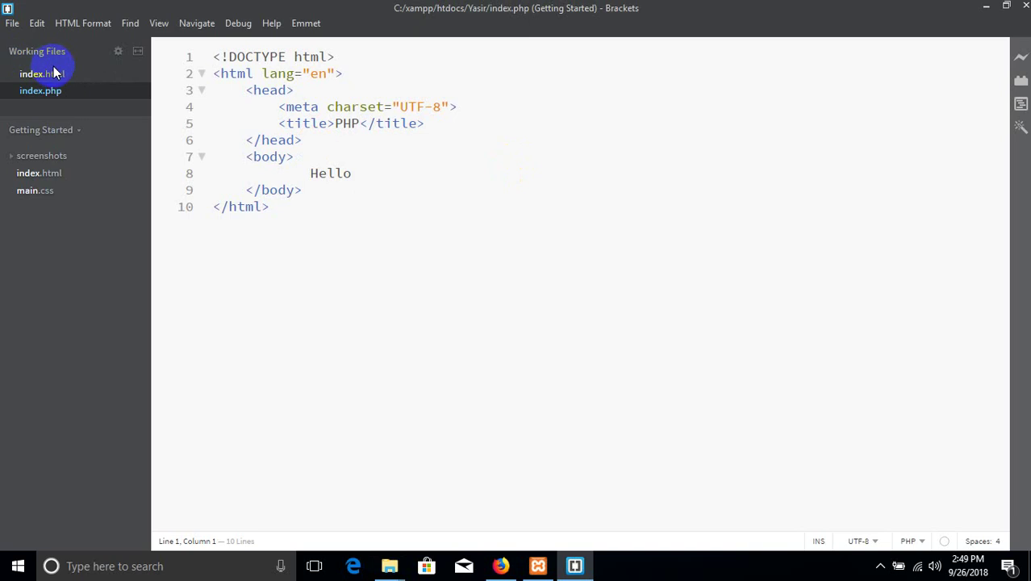
left_click(12, 73)
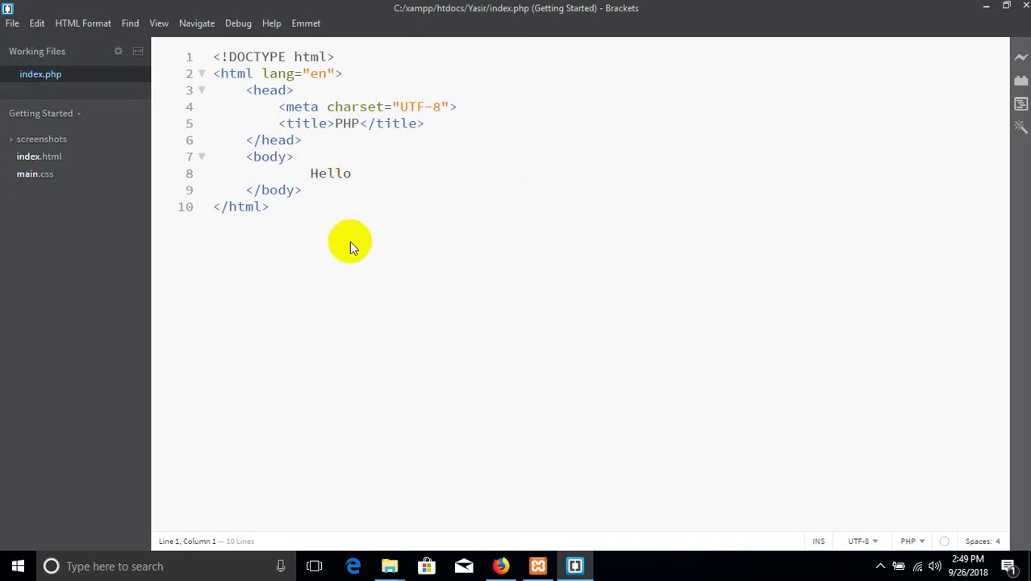
- Switch to Firefox and reload the localhost root index to look for the new folder
left_click(501, 565)
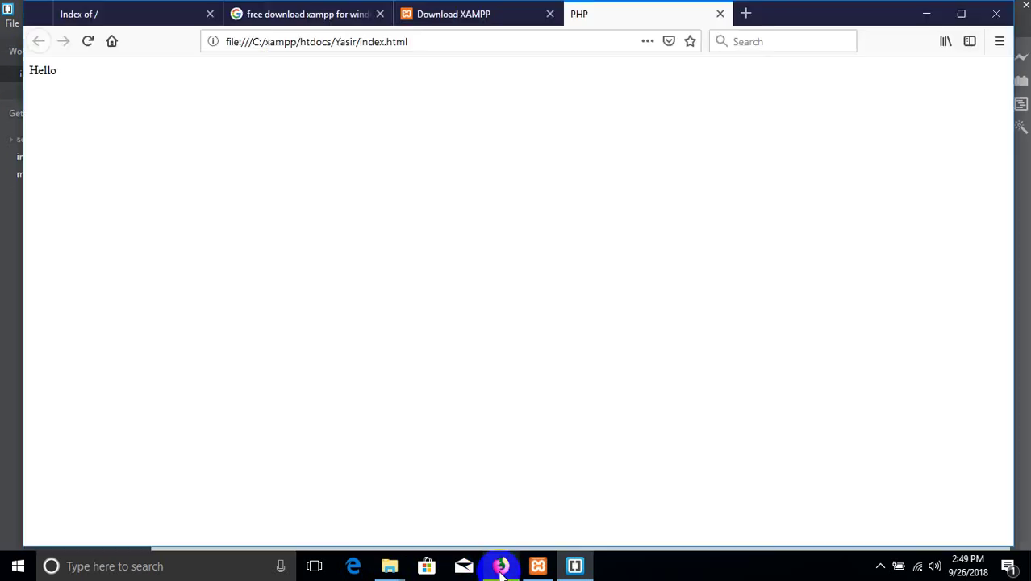
left_click(148, 16)
left_click(307, 40)
key("Return")
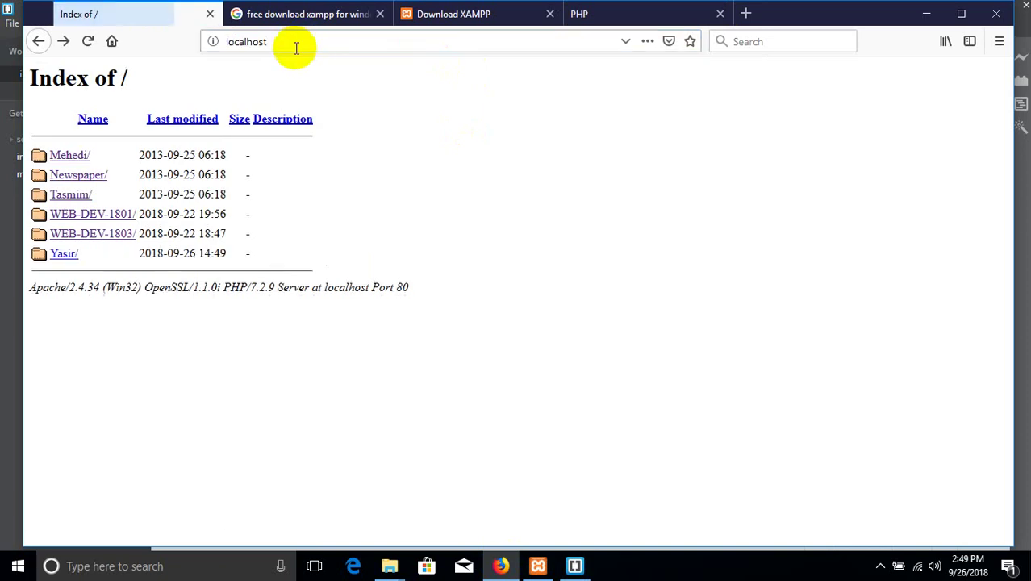